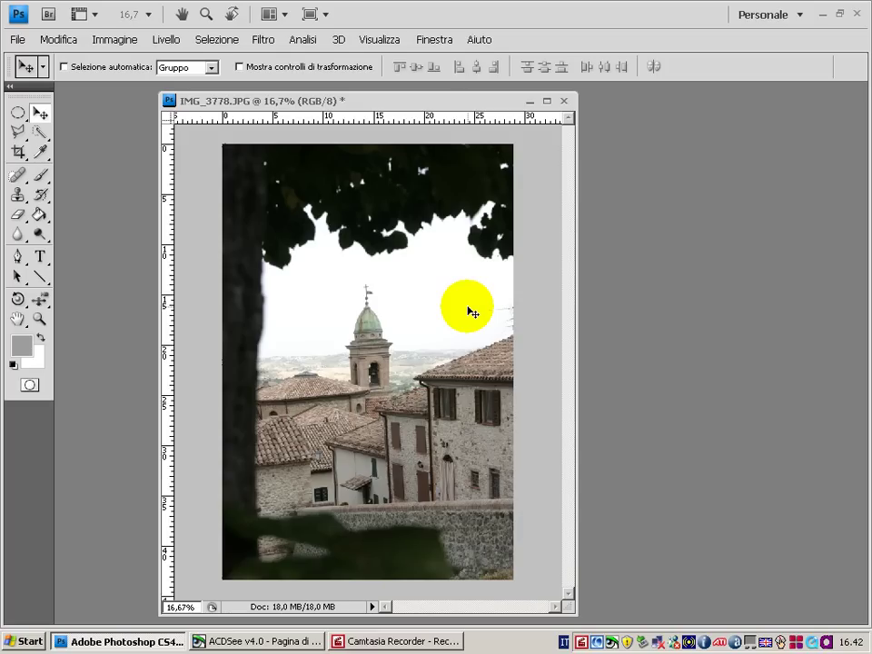
# Show the Layers panel and add an empty Livello 1 layer above the Sfondo photo
pyautogui.click(427, 42)
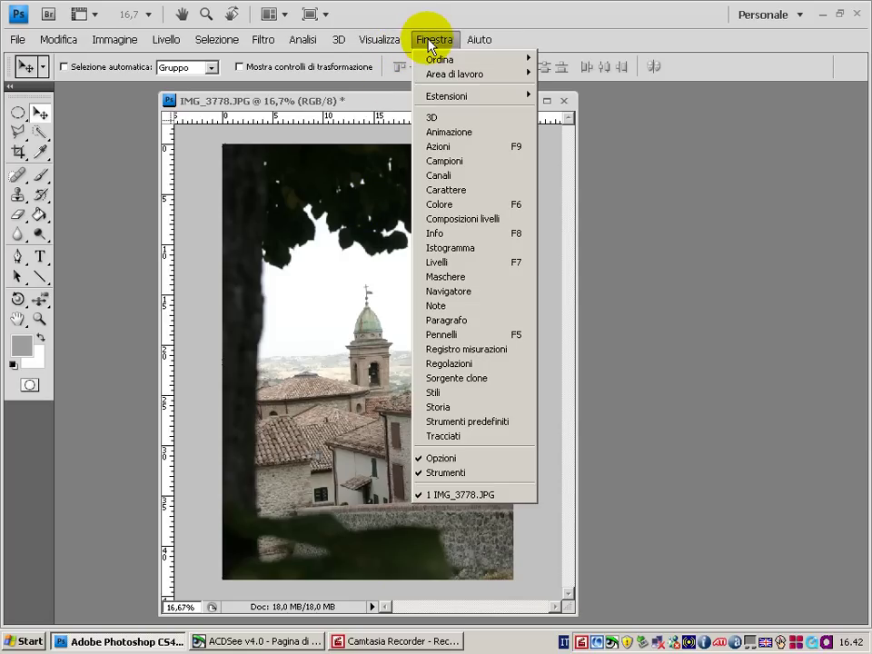
pyautogui.click(462, 262)
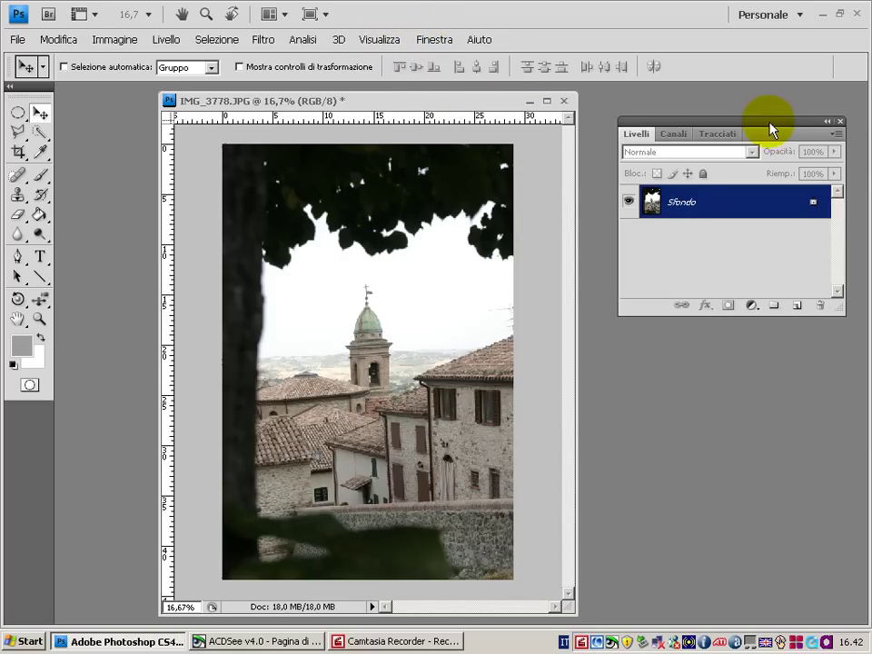
pyautogui.press('F7')
pyautogui.press('F7')
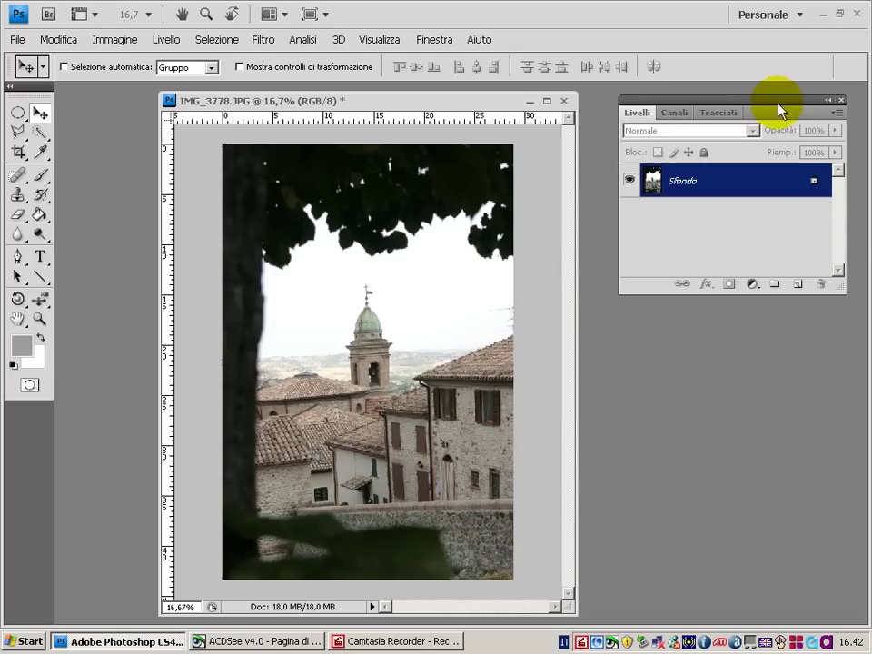
pyautogui.click(800, 287)
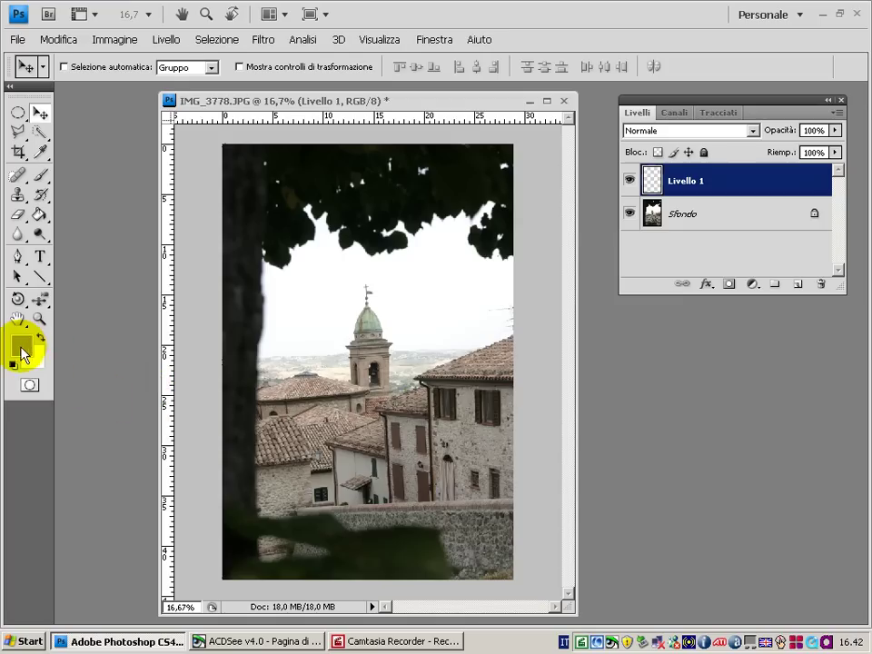
# Set the foreground colour to grey 939292 and fill Livello 1 with it using the Paint Bucket
pyautogui.click(22, 346)
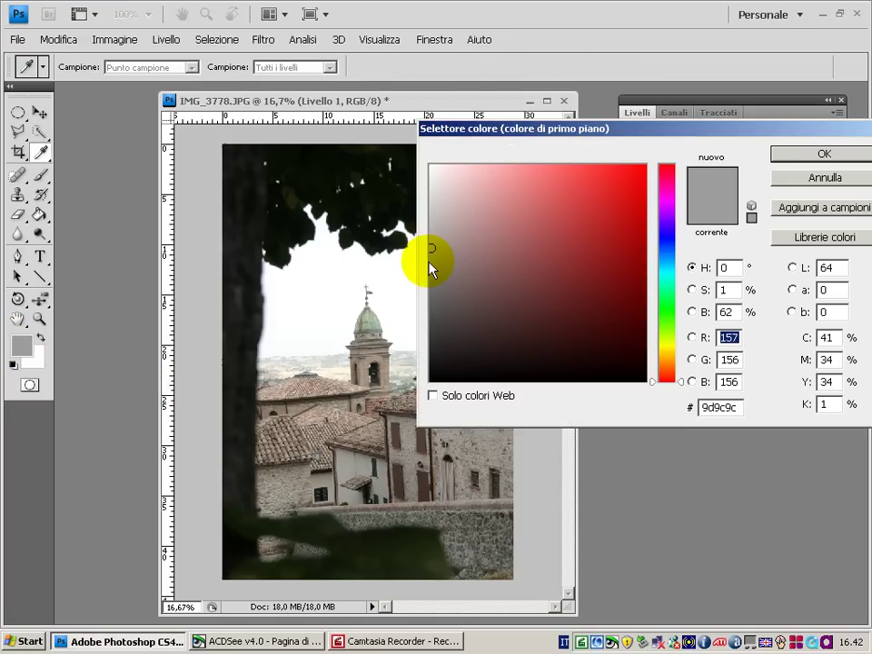
pyautogui.click(431, 257)
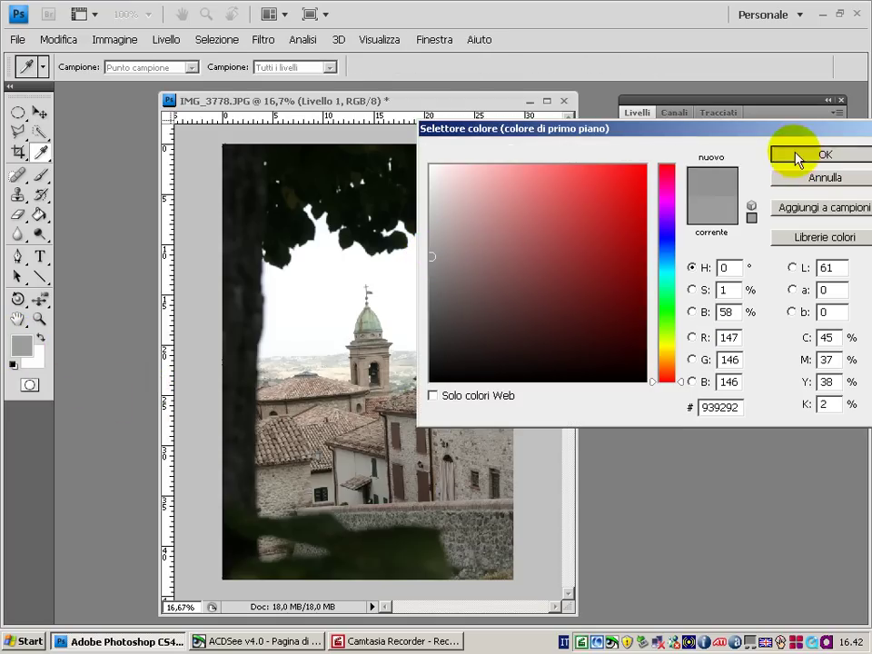
pyautogui.click(799, 154)
pyautogui.press('v')
pyautogui.click(39, 215)
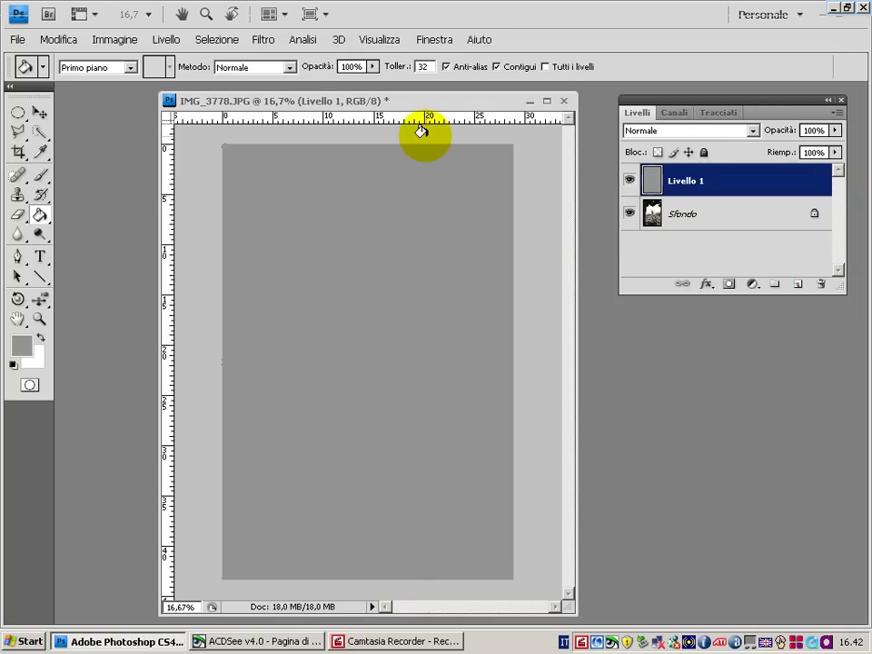
# Show the Actions panel and run the Bufera di neve action on the grey layer
pyautogui.click(428, 43)
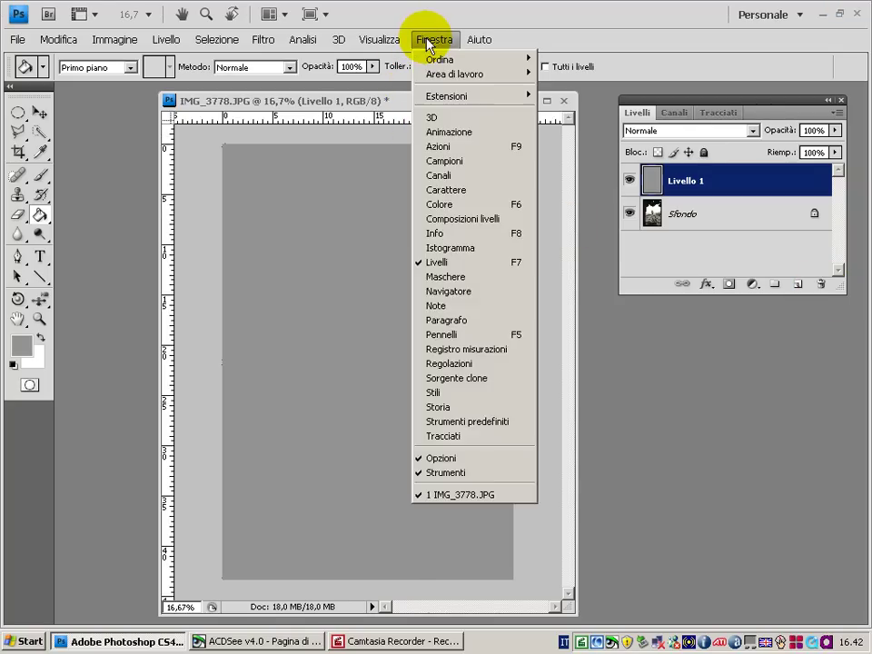
pyautogui.click(469, 147)
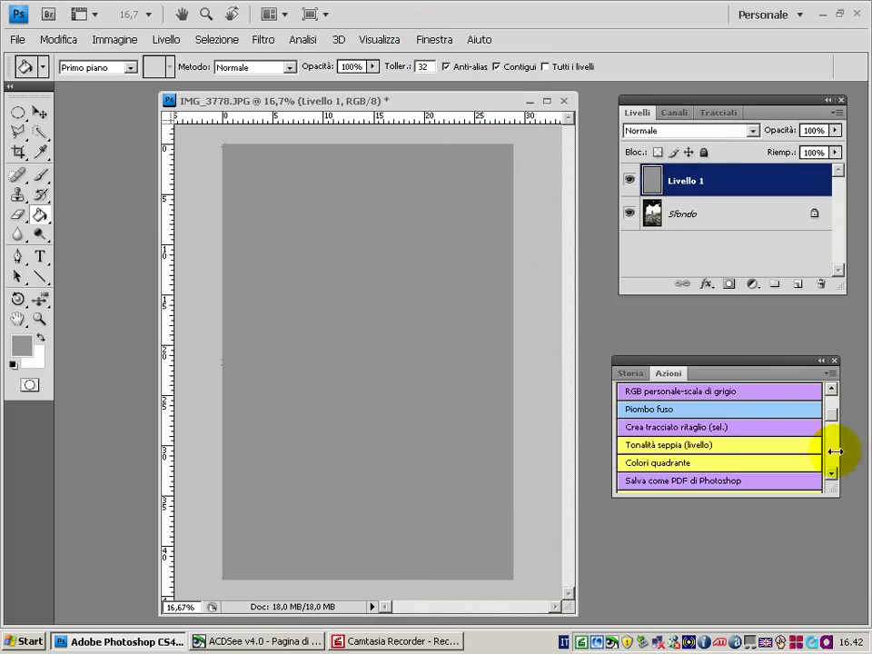
pyautogui.moveTo(832, 413); pyautogui.dragTo(834, 432)
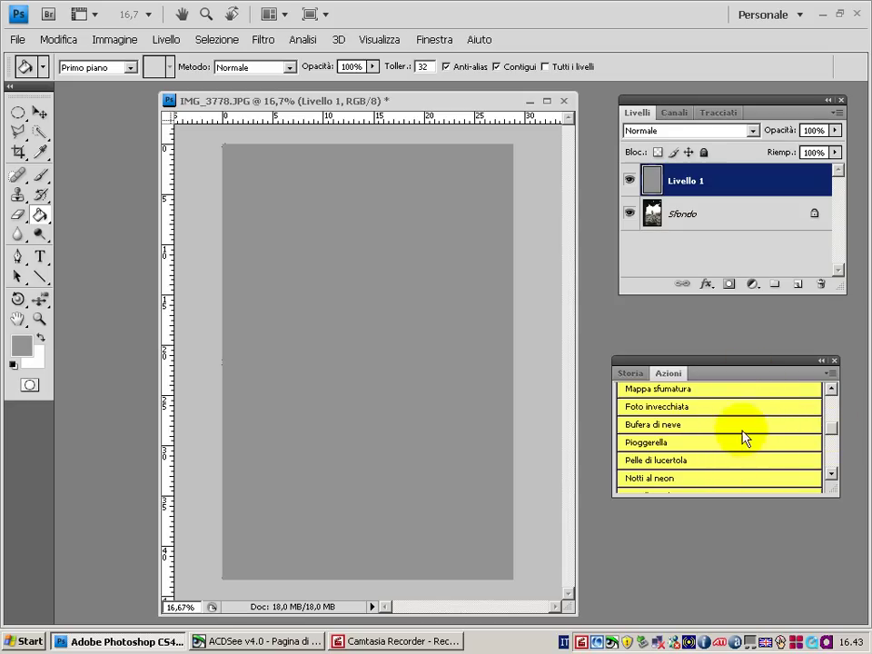
pyautogui.click(829, 374)
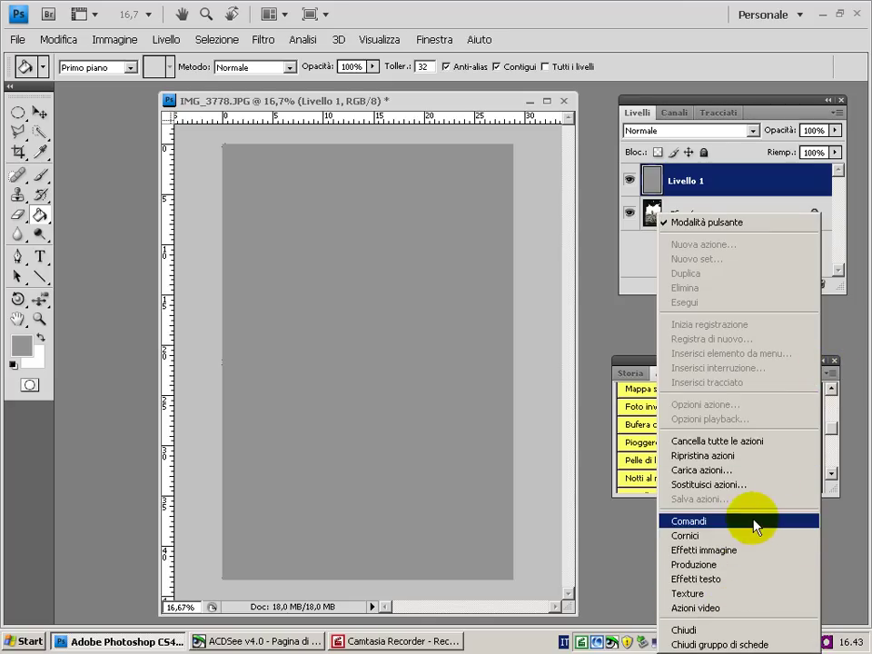
pyautogui.click(807, 510)
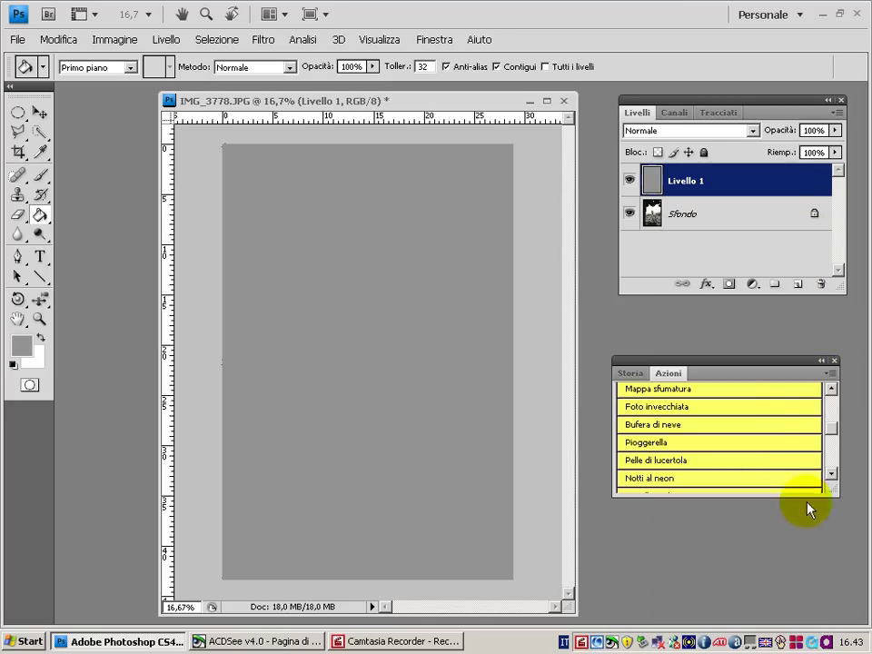
pyautogui.click(756, 427)
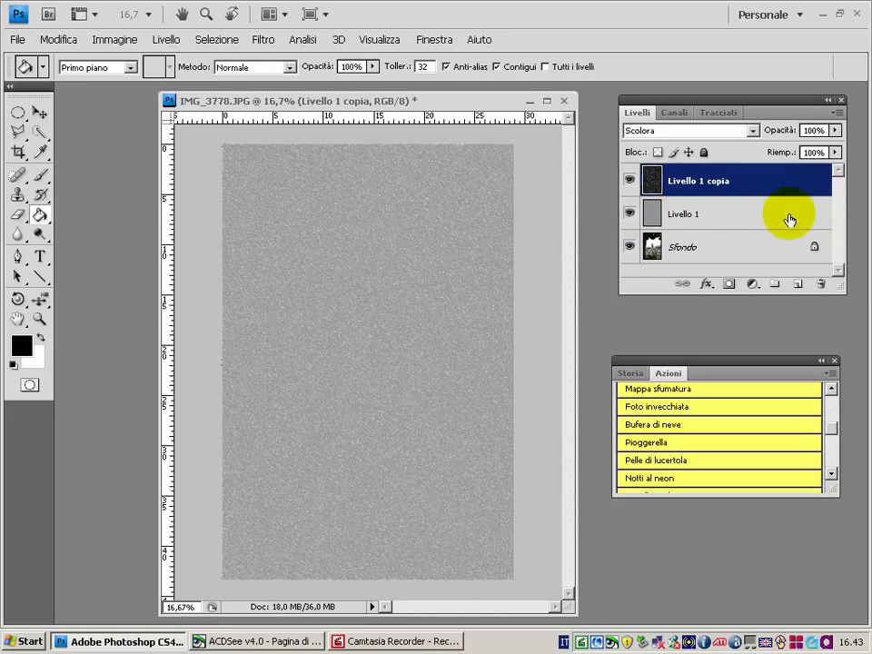
# Delete the grey Livello 1 layer, select Livello 1 copia, and enlarge the document window
pyautogui.moveTo(798, 284); pyautogui.dragTo(821, 282)
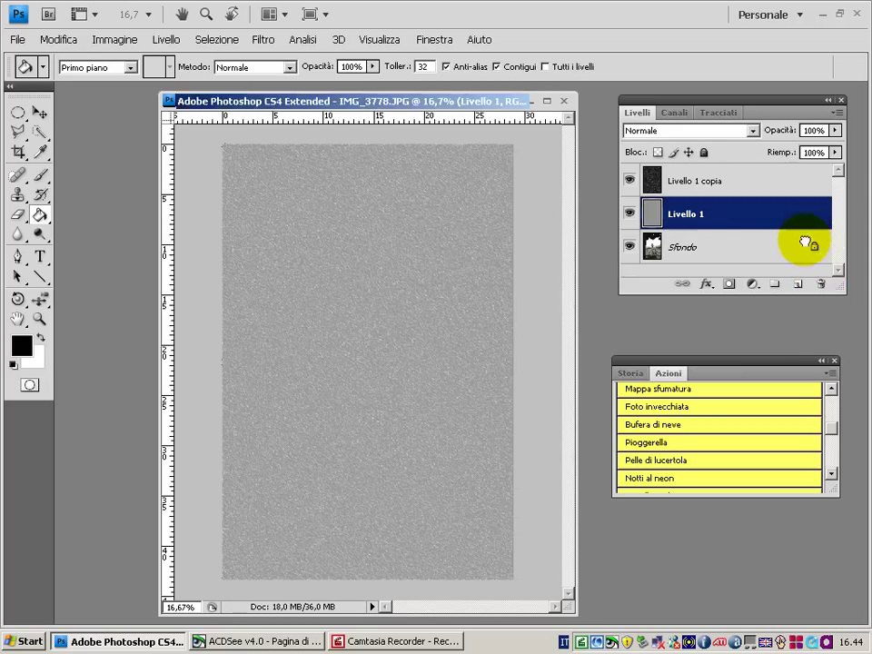
pyautogui.click(821, 284)
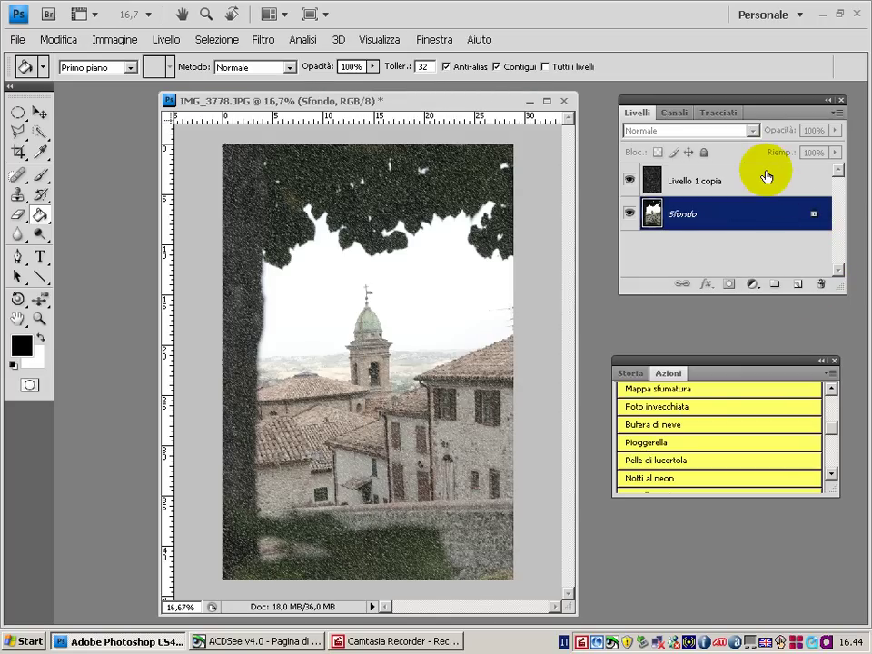
pyautogui.click(765, 177)
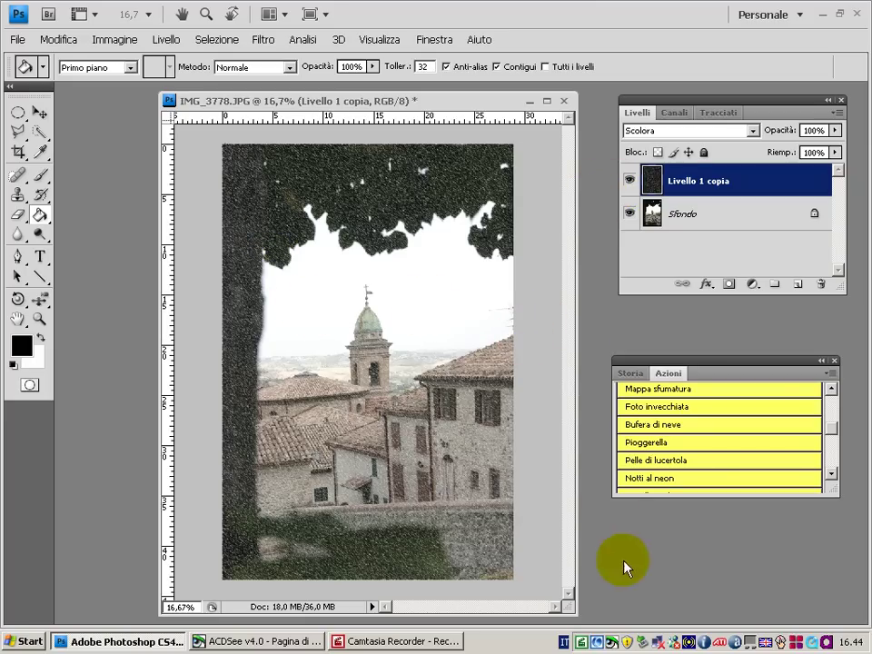
pyautogui.moveTo(570, 613); pyautogui.dragTo(614, 624)
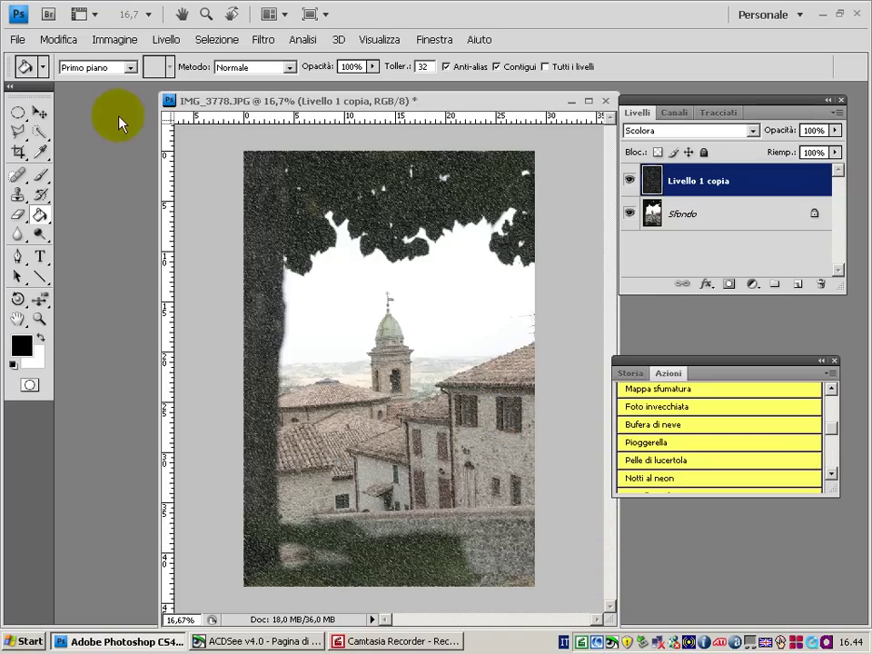
# Scale Livello 1 copia to about 214.2% wide by 166.0% high, stretching speckles into rain
pyautogui.click(60, 41)
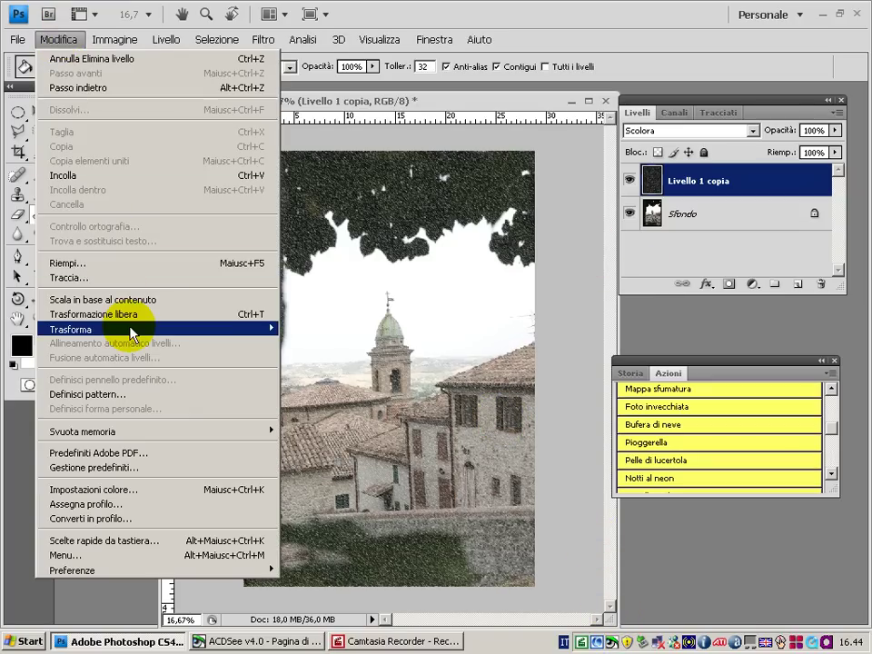
pyautogui.moveTo(71, 329)
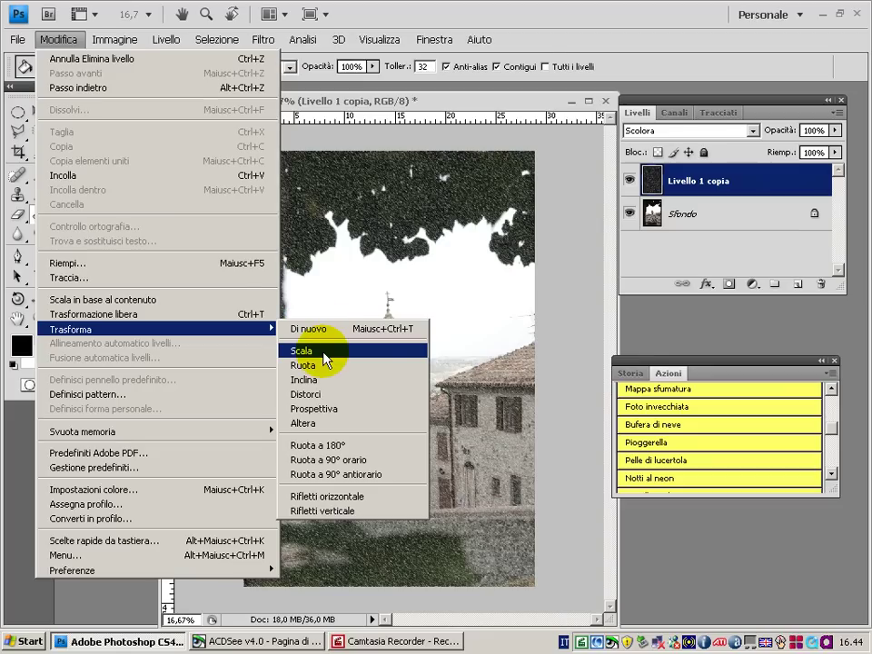
pyautogui.click(324, 359)
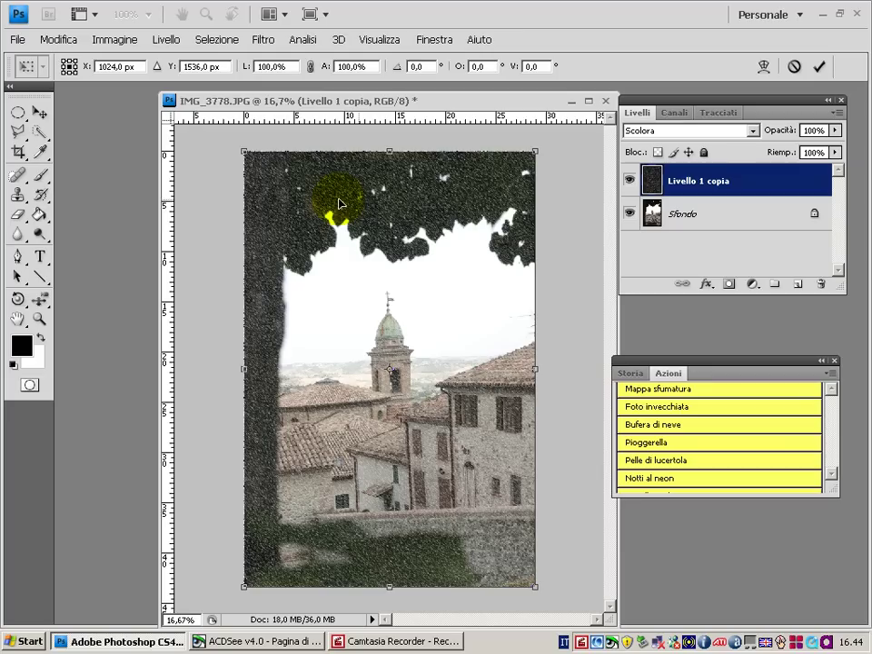
pyautogui.scroll(-1, 398, 327)
pyautogui.scroll(-1, 397, 327)
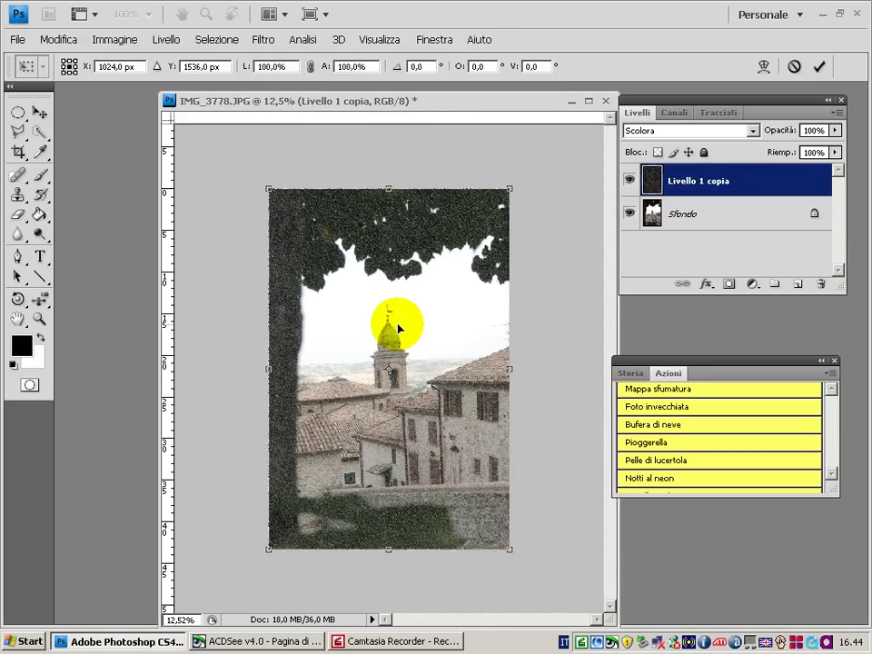
pyautogui.scroll(-1, 398, 327)
pyautogui.scroll(-1, 398, 326)
pyautogui.moveTo(299, 234); pyautogui.dragTo(223, 147)
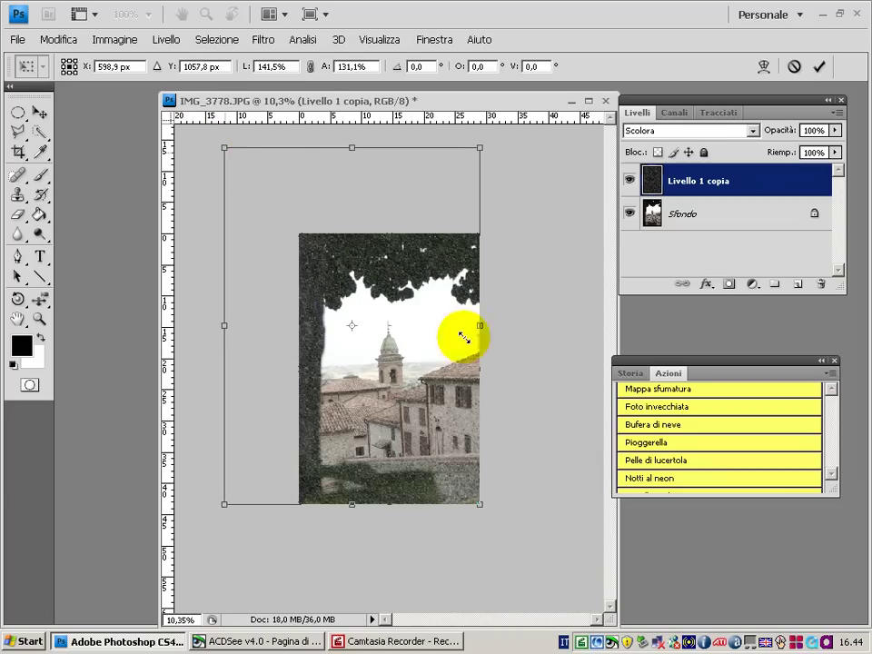
pyautogui.moveTo(480, 503); pyautogui.dragTo(600, 584)
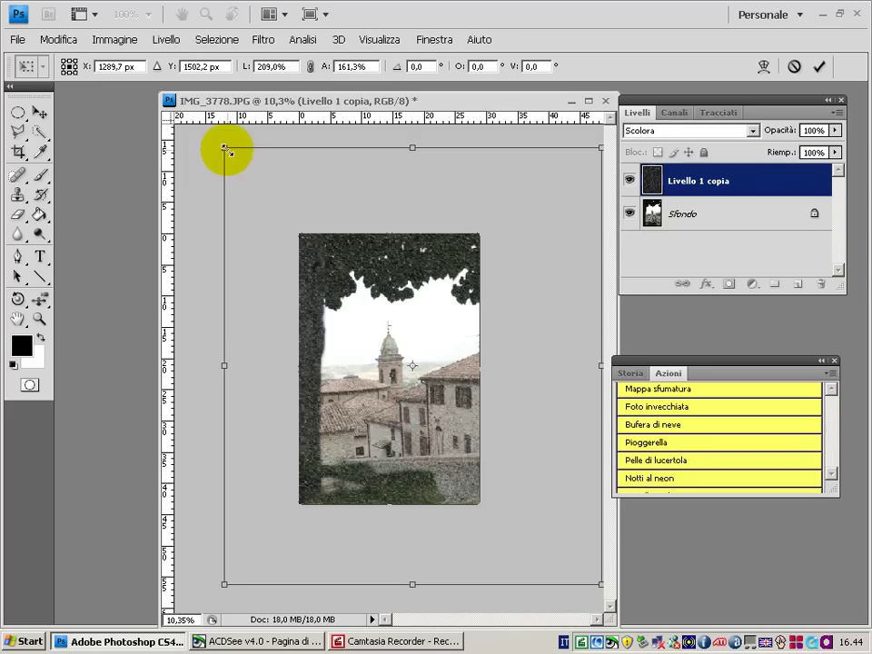
pyautogui.moveTo(225, 148); pyautogui.dragTo(215, 136)
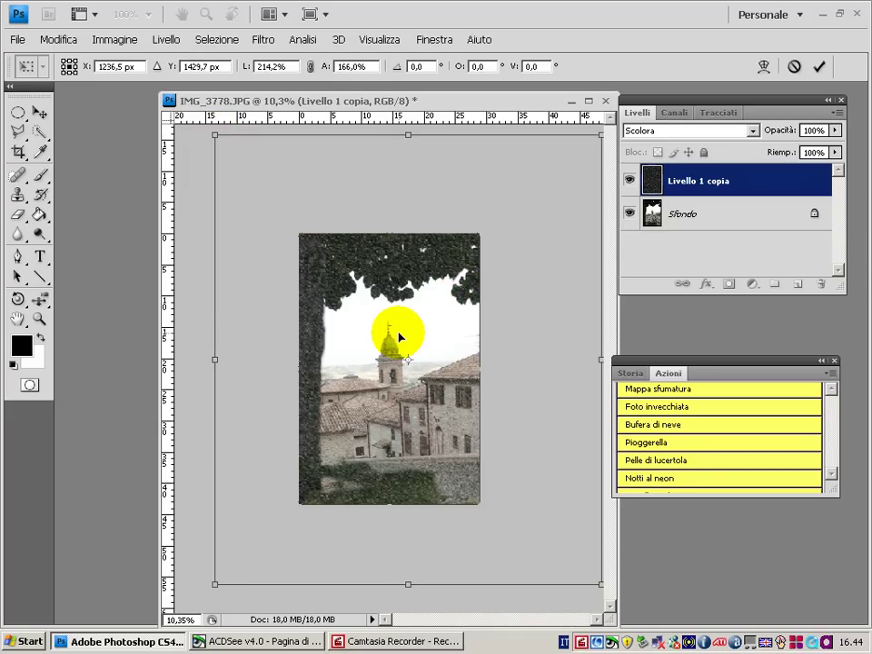
pyautogui.press('g')
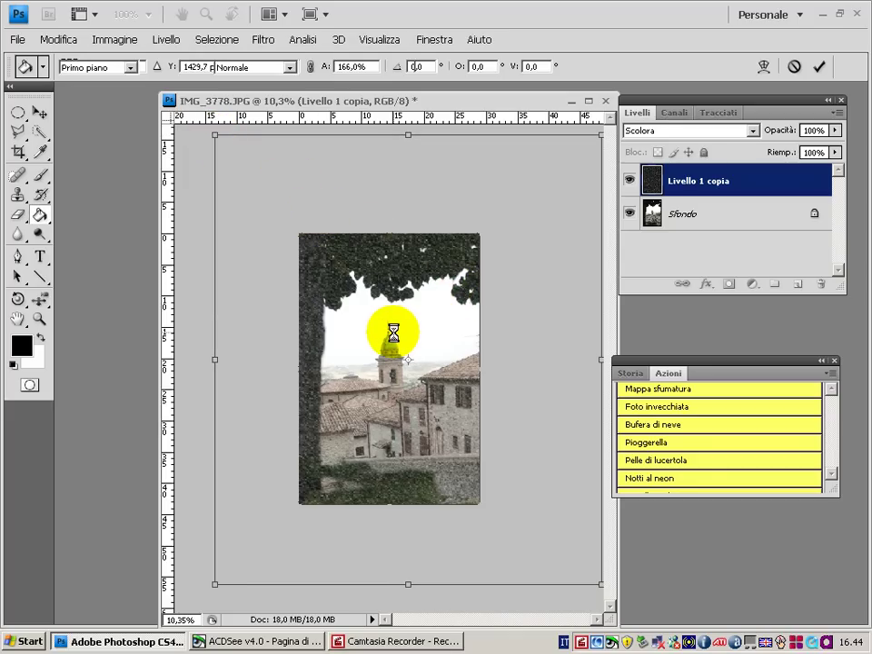
pyautogui.hotkey('ctrl', '0')
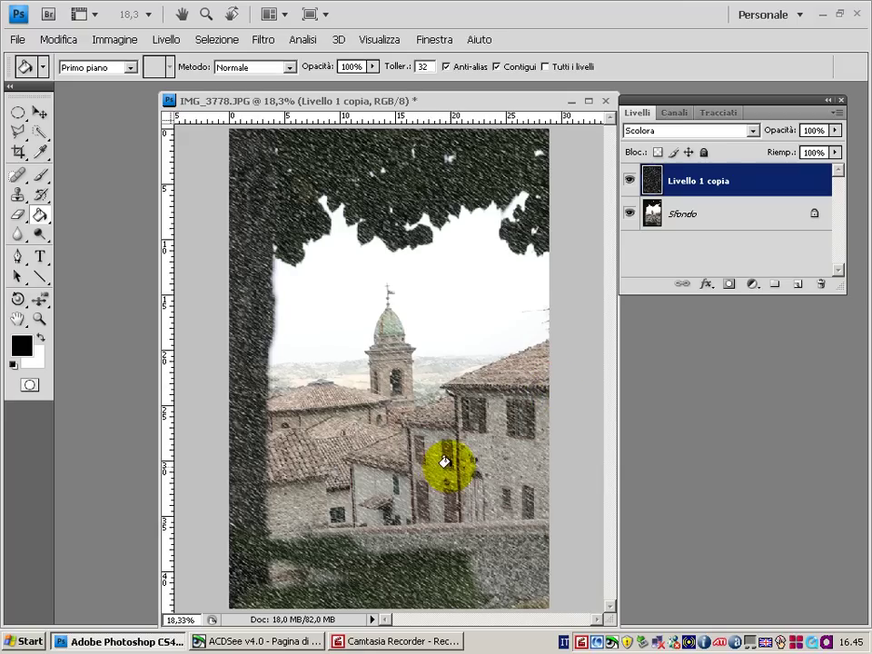
pyautogui.click(39, 111)
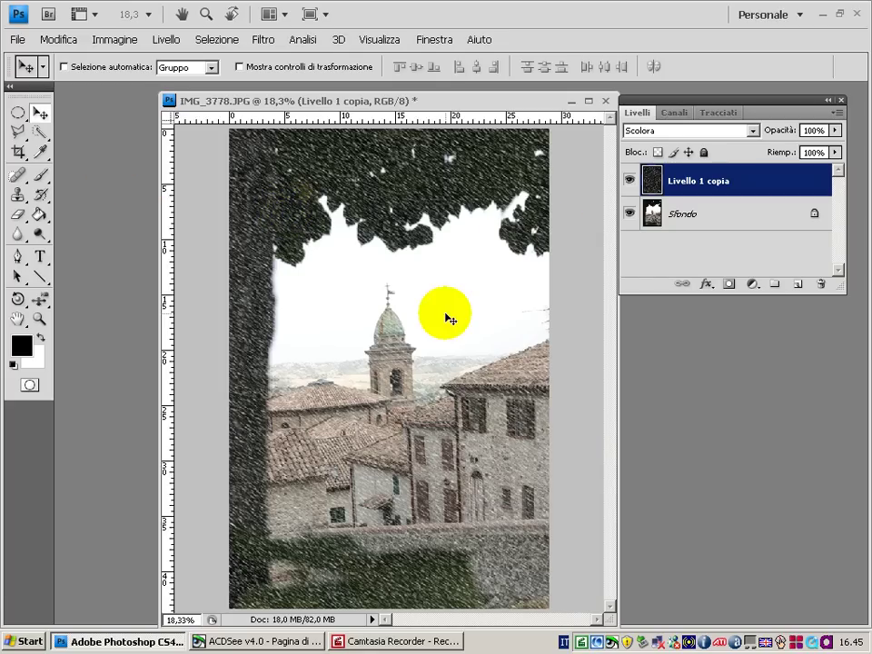
pyautogui.click(629, 215)
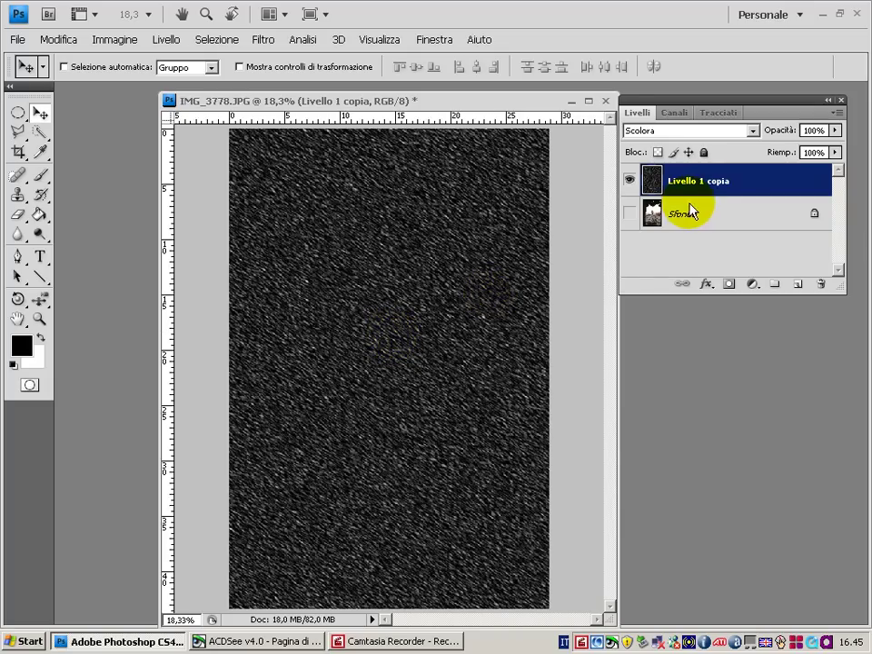
pyautogui.click(630, 213)
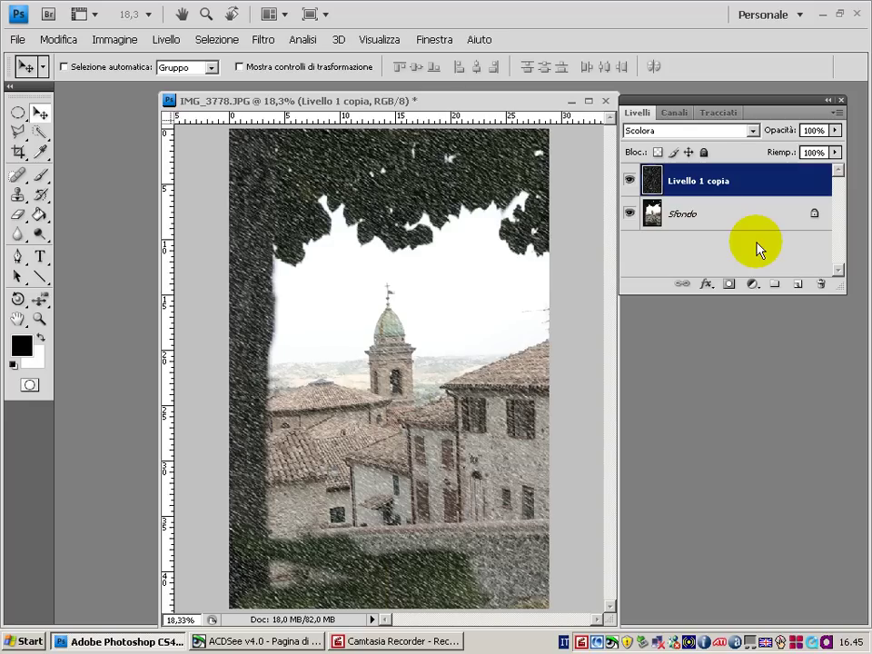
# Show the Animation frames panel and duplicate Livello 1 copia as Livello 1 copia 2
pyautogui.click(425, 40)
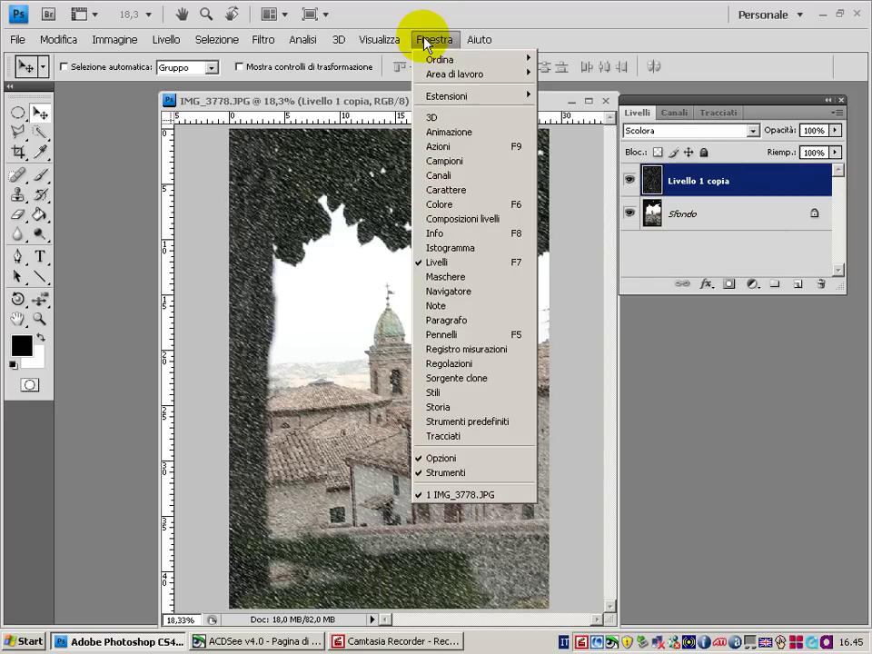
pyautogui.click(454, 132)
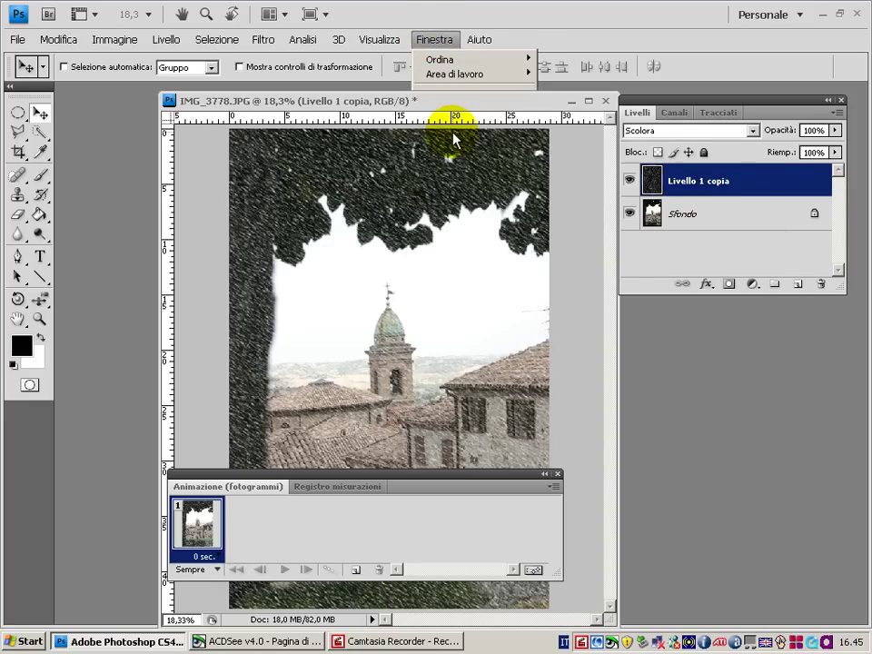
pyautogui.doubleClick(409, 486)
pyautogui.doubleClick(277, 511)
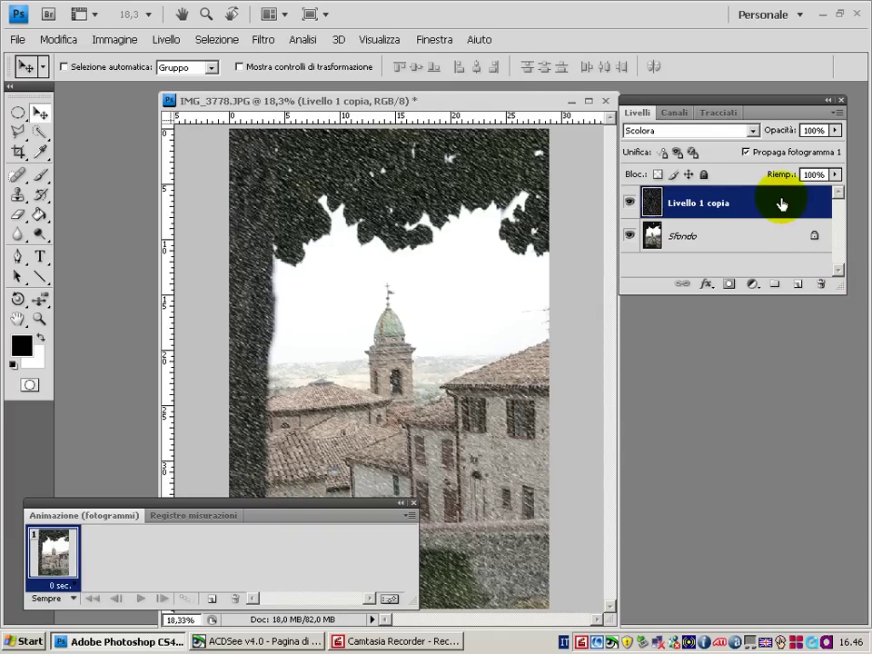
pyautogui.moveTo(781, 204); pyautogui.dragTo(799, 283)
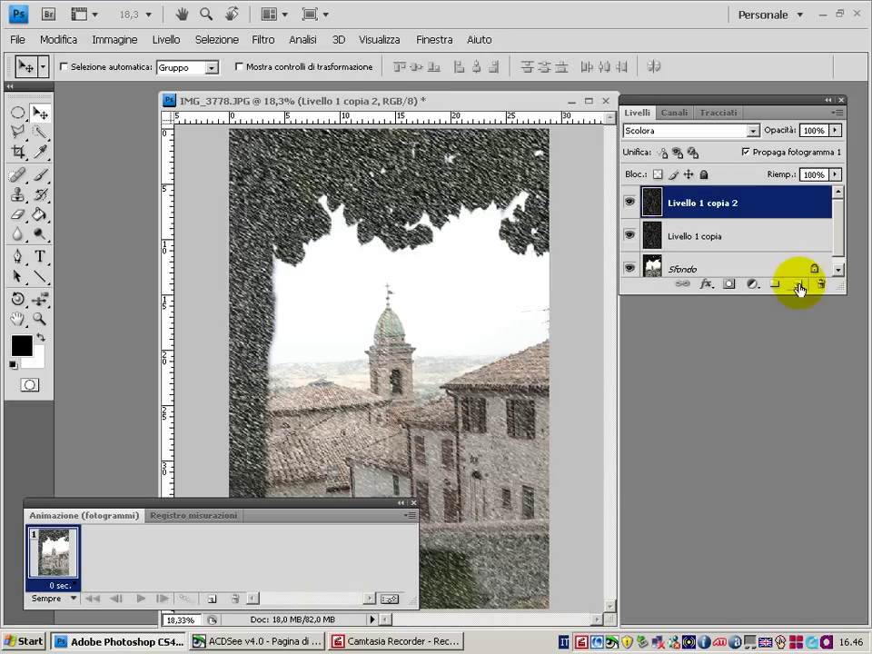
# Hide Livello 1 copia and duplicate Livello 1 copia 2 into Livello 1 copia 3
pyautogui.click(627, 239)
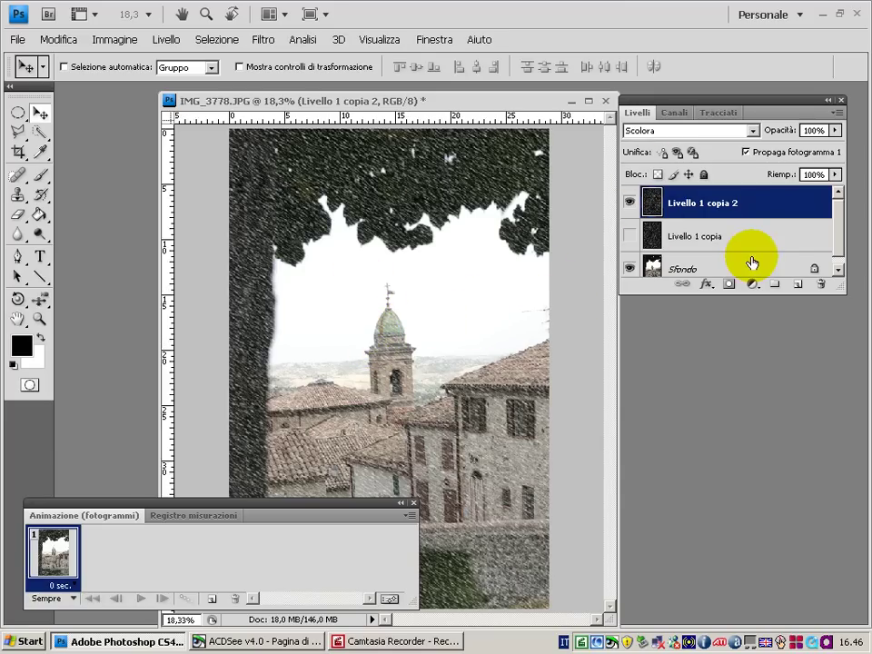
pyautogui.moveTo(802, 257); pyautogui.dragTo(798, 286)
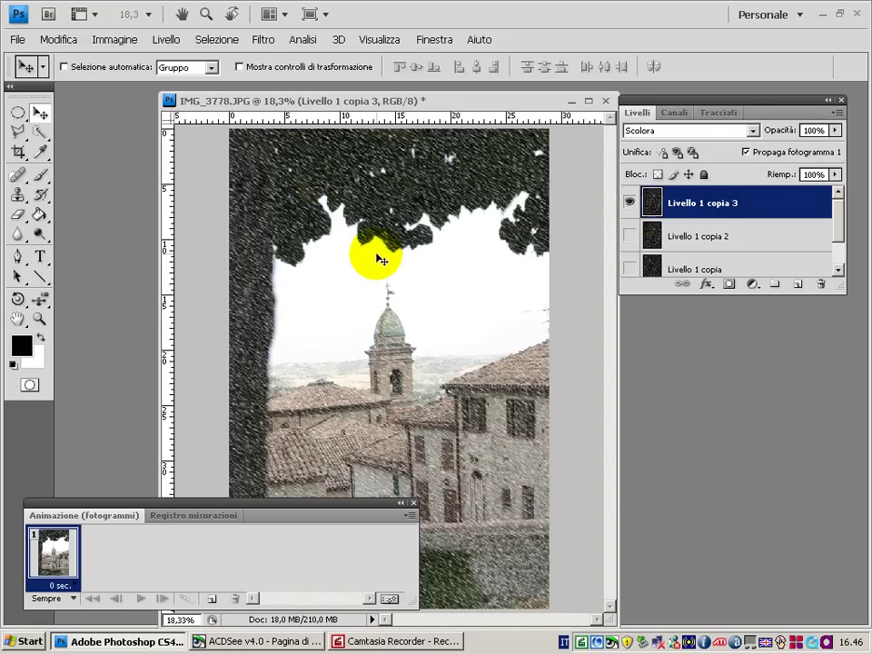
# Reapply Add Noise to copia 3, duplicate it as copia 4, and hide copia 3
pyautogui.hotkey('ctrl', 'f')
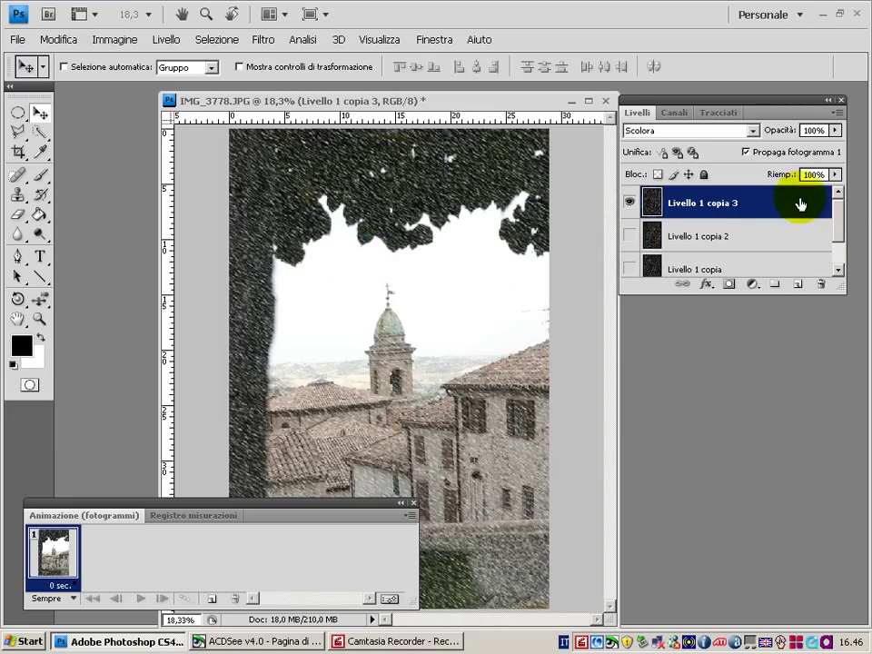
pyautogui.moveTo(803, 205); pyautogui.dragTo(799, 288)
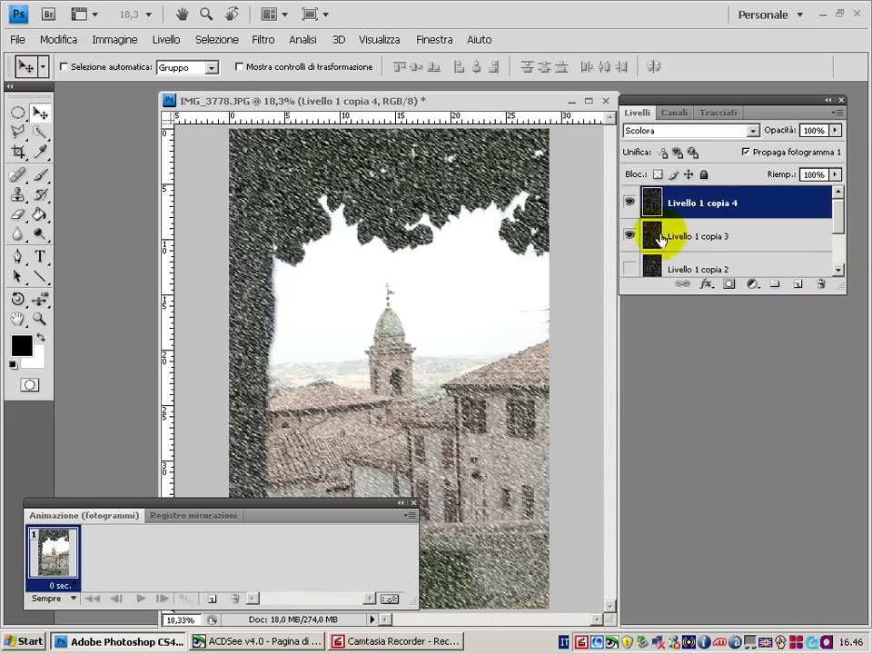
pyautogui.click(629, 236)
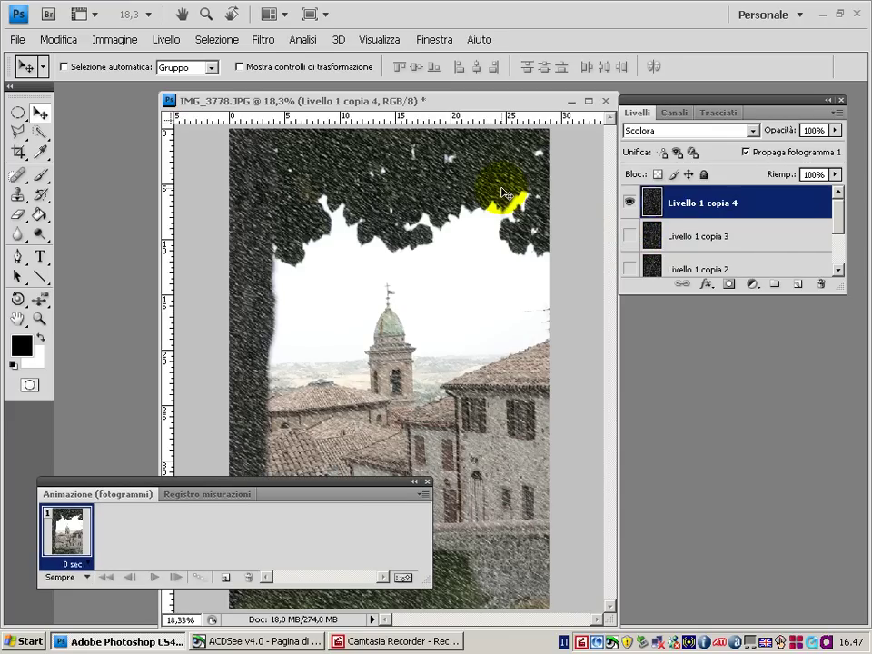
# Hide copia 4, show only Livello 1 copia, and duplicate the first animation frame
pyautogui.click(630, 203)
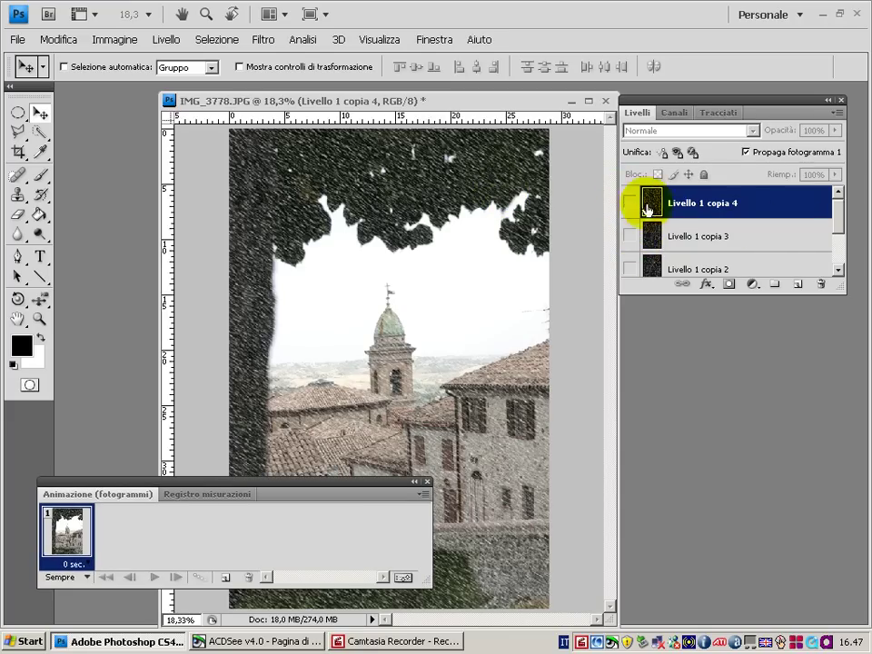
pyautogui.moveTo(836, 209); pyautogui.dragTo(836, 247)
pyautogui.click(632, 229)
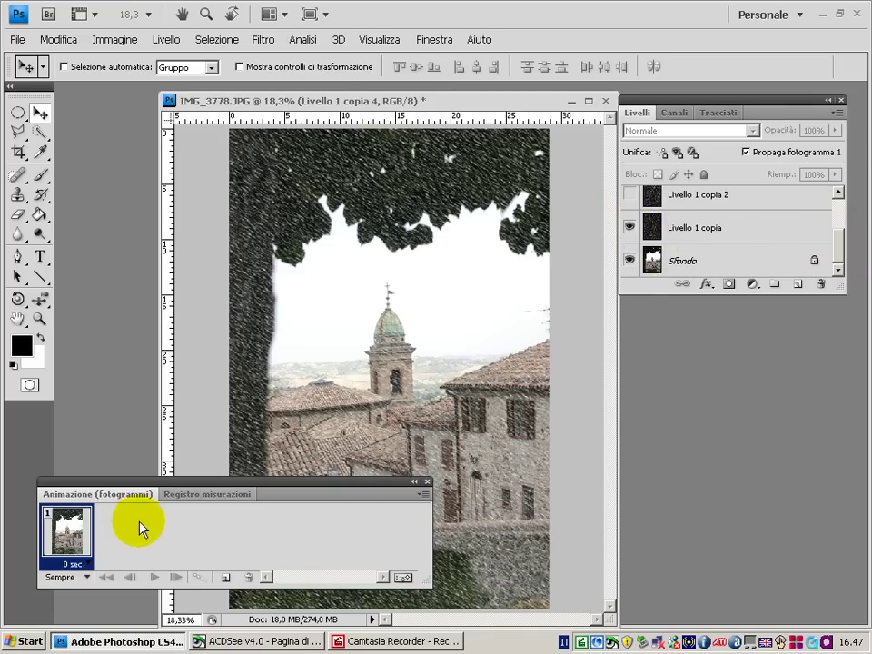
pyautogui.moveTo(63, 542)
pyautogui.mouseDown()
pyautogui.moveTo(210, 557)
pyautogui.moveTo(222, 577)
pyautogui.mouseUp()
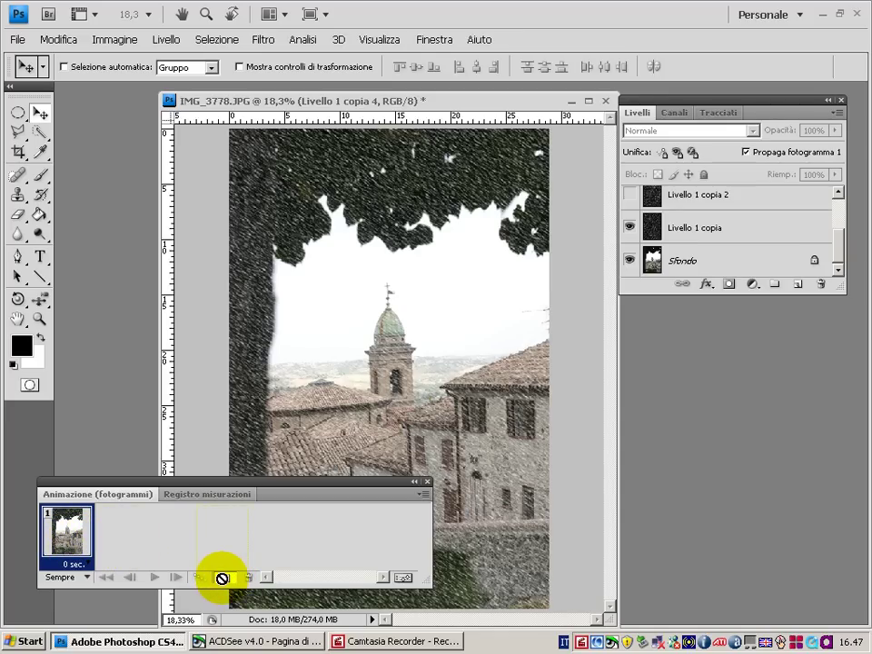
# Create frame 2 showing Livello 1 copia 2 and frame 3 showing Livello 1 copia 3
pyautogui.moveTo(222, 577); pyautogui.dragTo(223, 582)
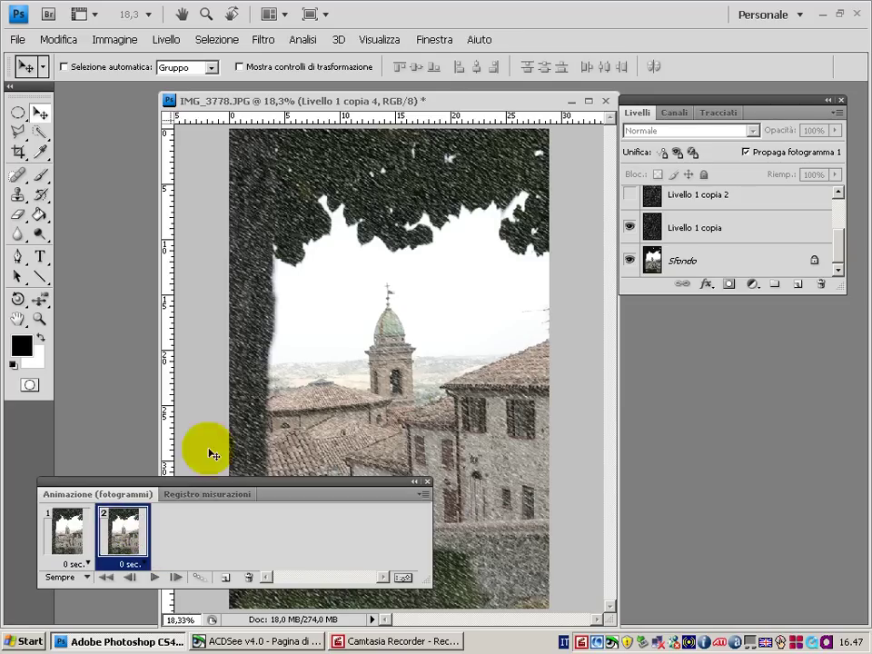
pyautogui.click(630, 229)
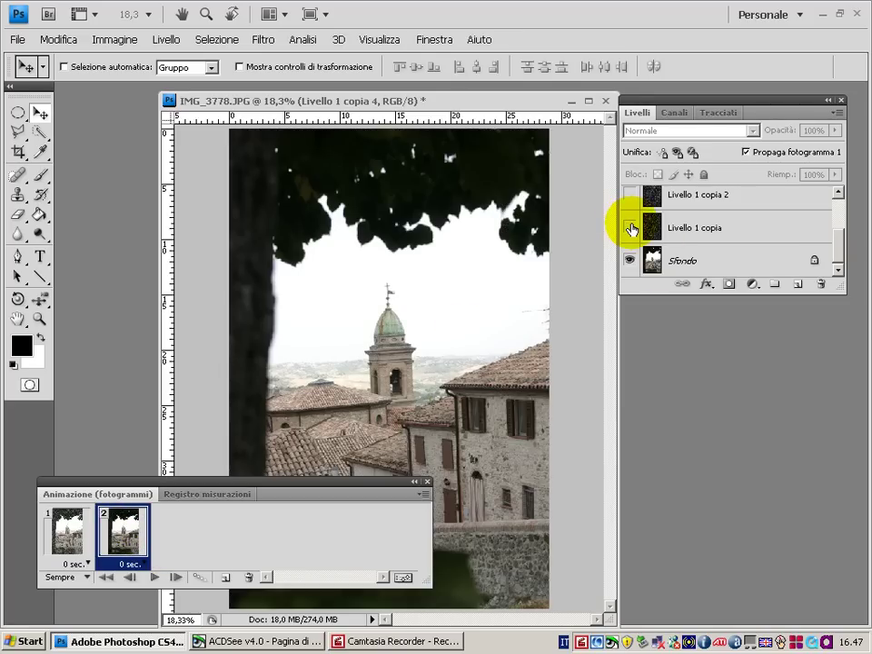
pyautogui.click(629, 196)
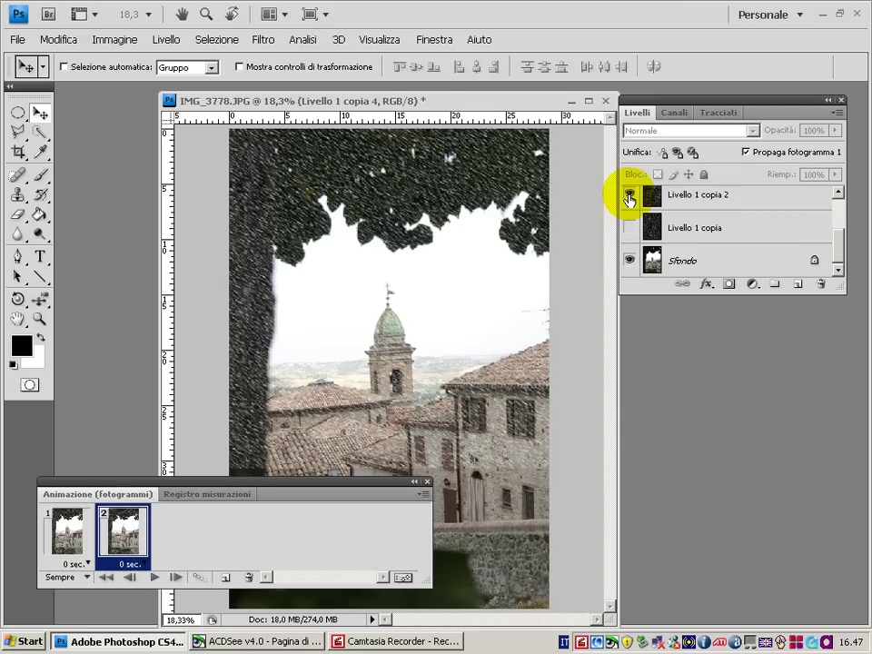
pyautogui.moveTo(842, 245); pyautogui.dragTo(842, 231)
pyautogui.moveTo(119, 546); pyautogui.dragTo(225, 578)
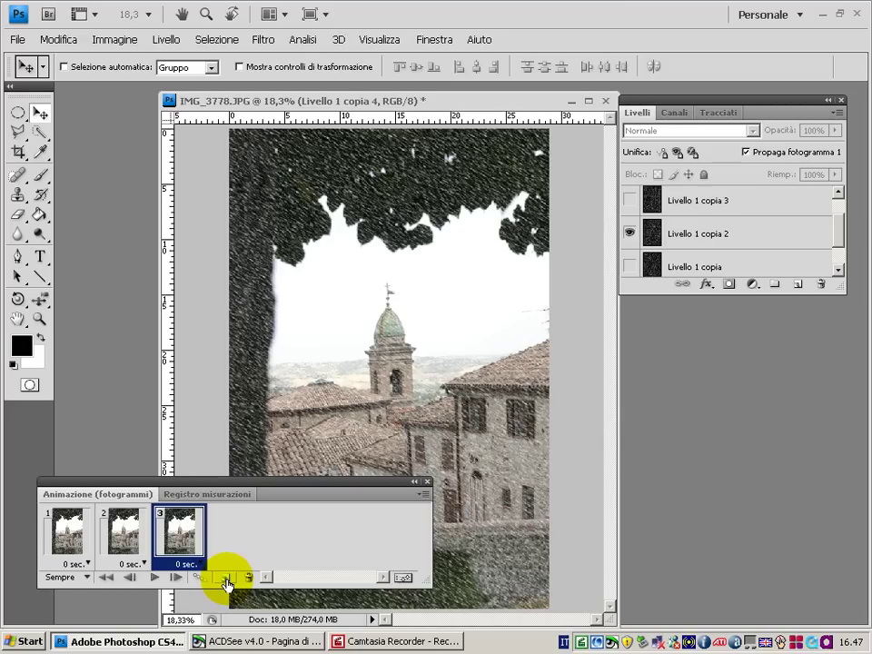
pyautogui.click(629, 233)
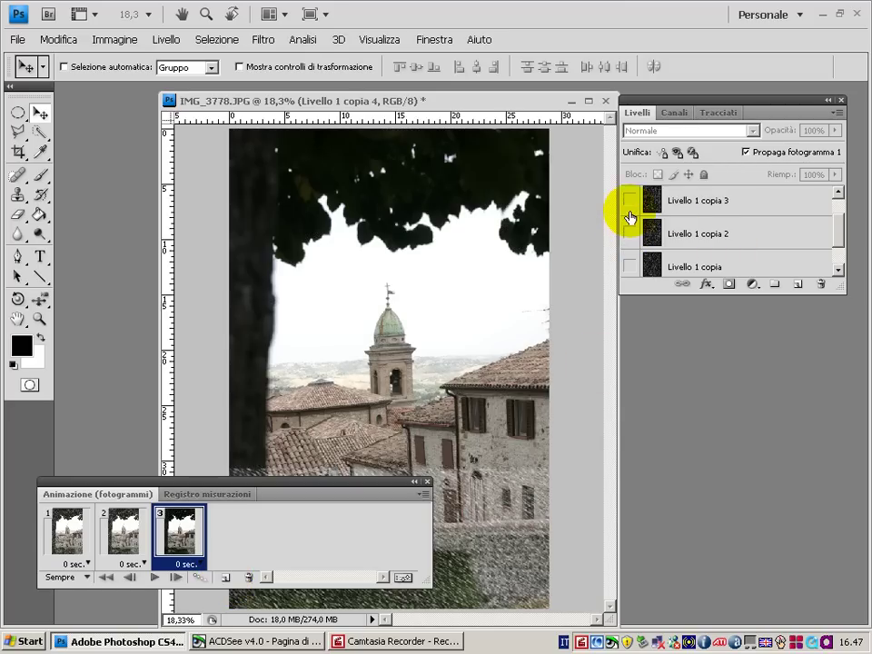
pyautogui.click(628, 202)
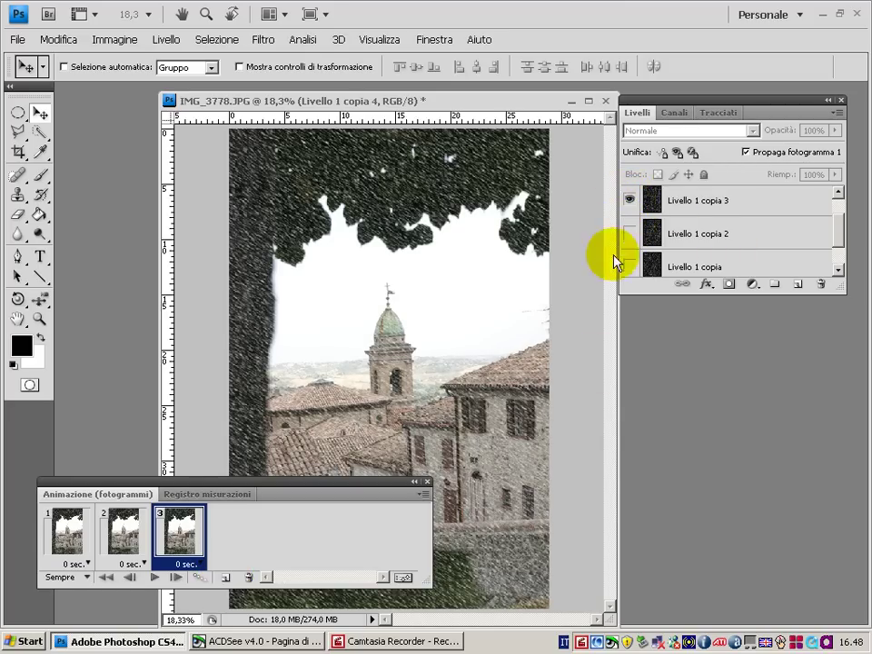
# Add frame 4 showing only the Livello 1 copia 4 rain layer
pyautogui.moveTo(178, 539); pyautogui.dragTo(227, 581)
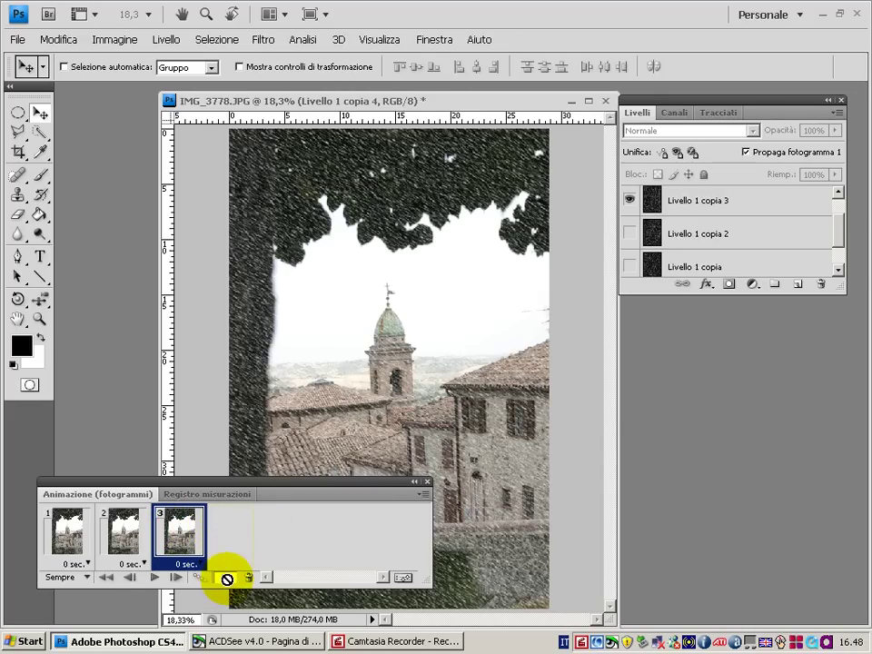
pyautogui.moveTo(225, 583); pyautogui.dragTo(228, 588)
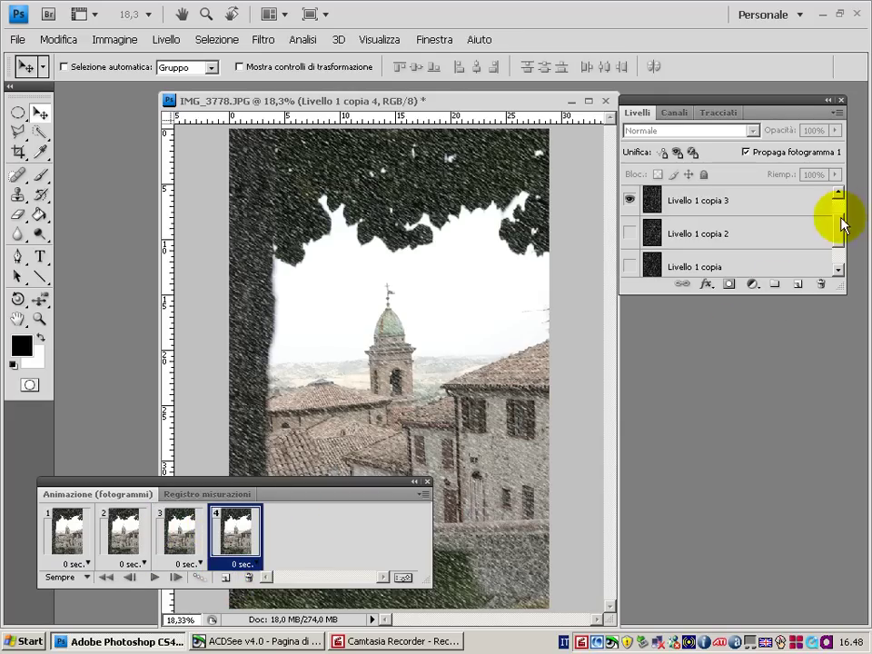
pyautogui.scroll(1, 842, 215)
pyautogui.scroll(1, 842, 218)
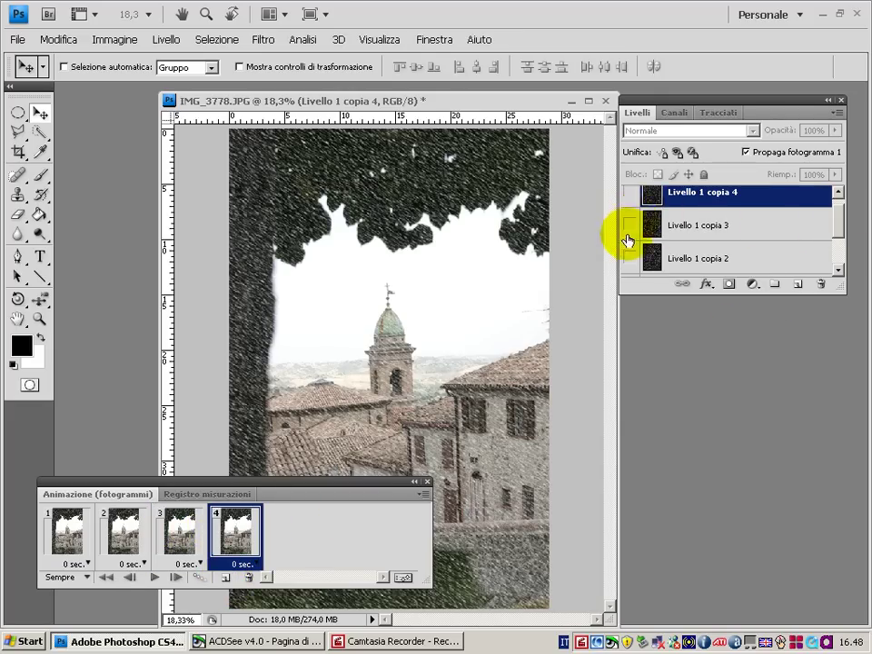
pyautogui.click(629, 200)
pyautogui.click(628, 202)
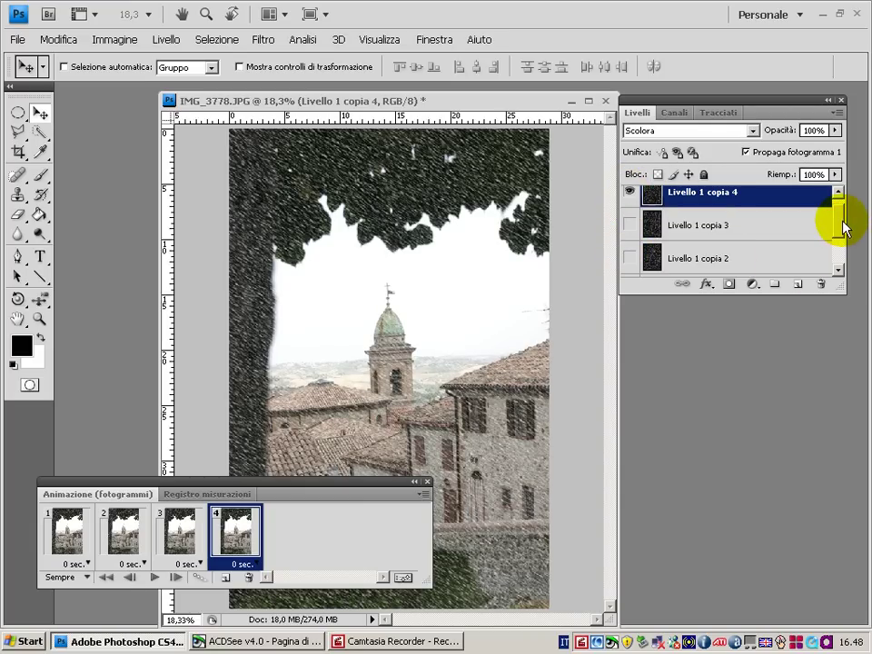
# Review each of the four animation frames to confirm each shows its own rain layer
pyautogui.click(79, 545)
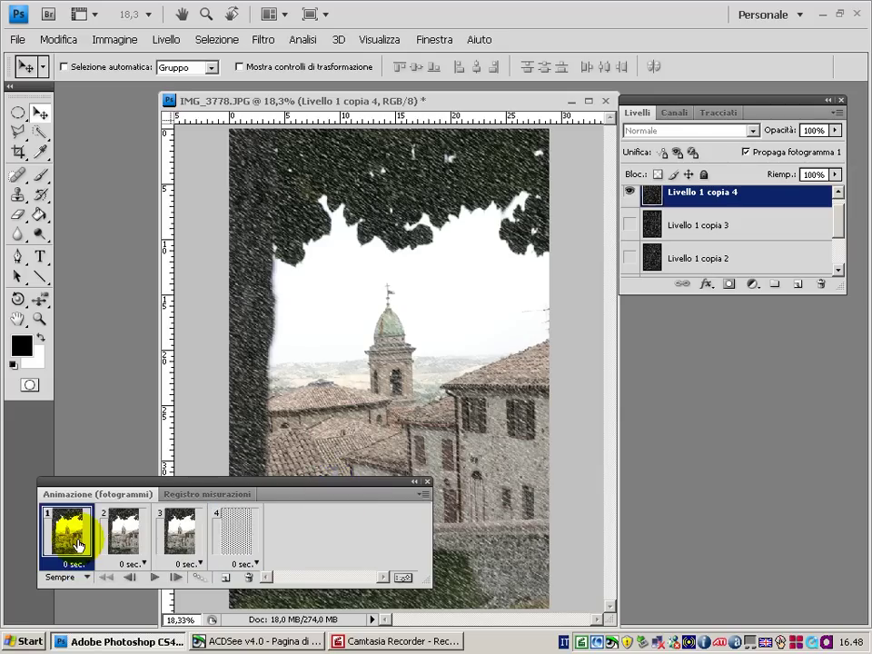
pyautogui.click(108, 545)
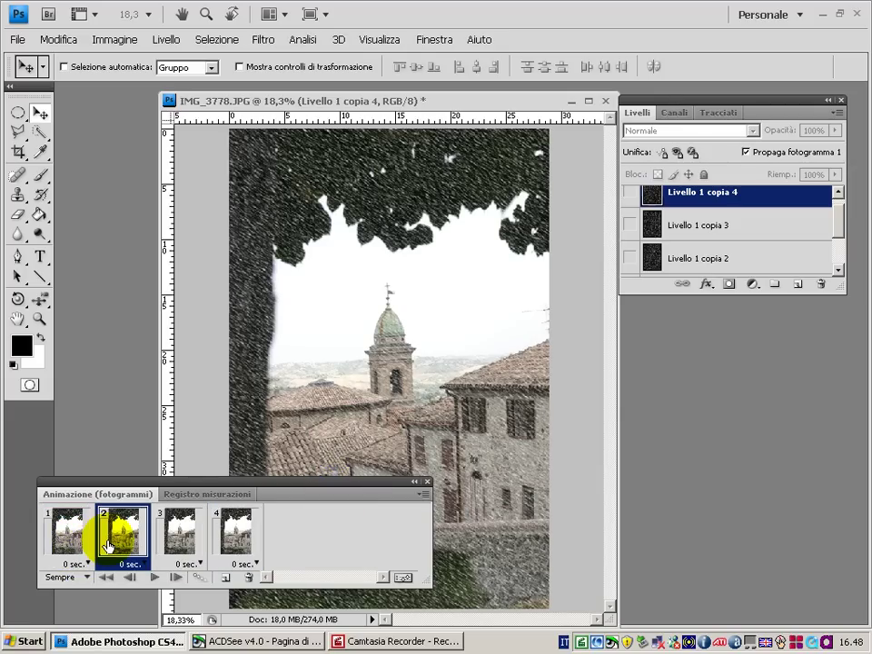
pyautogui.click(172, 545)
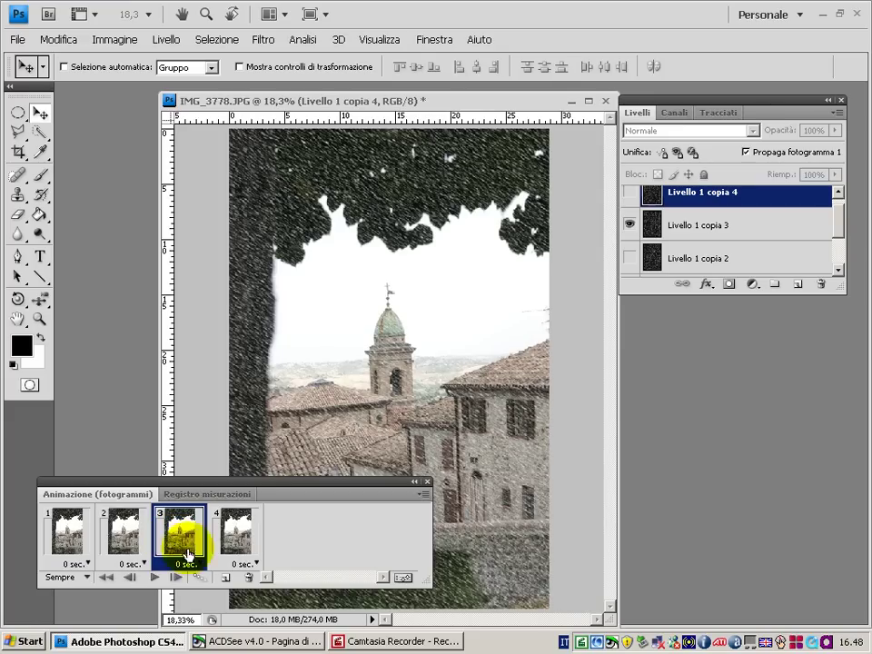
pyautogui.click(234, 538)
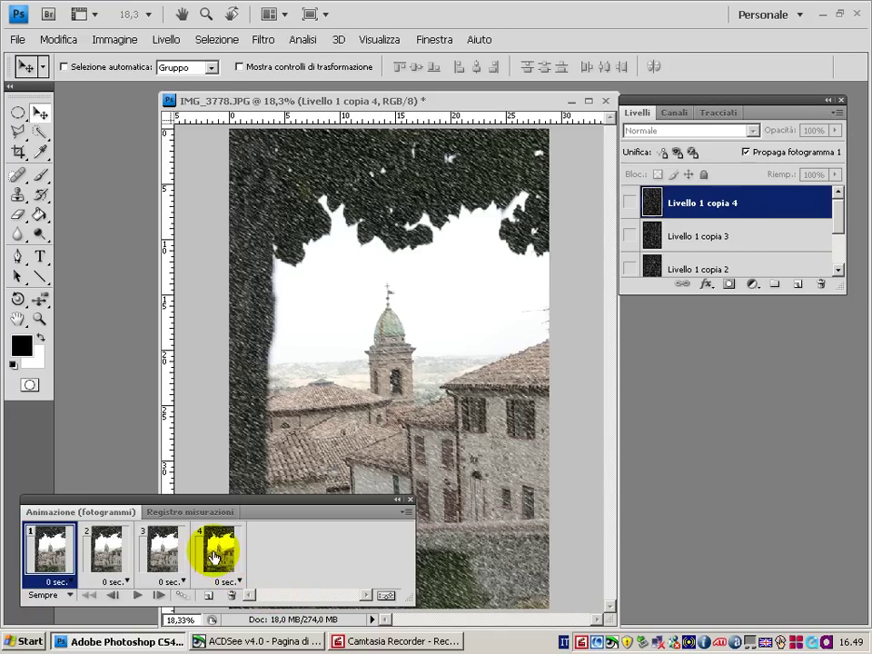
# Select all four frames and set their frame delay to 0,1 sec
pyautogui.keyDown('shift'); pyautogui.click(215, 551); pyautogui.keyUp('shift')
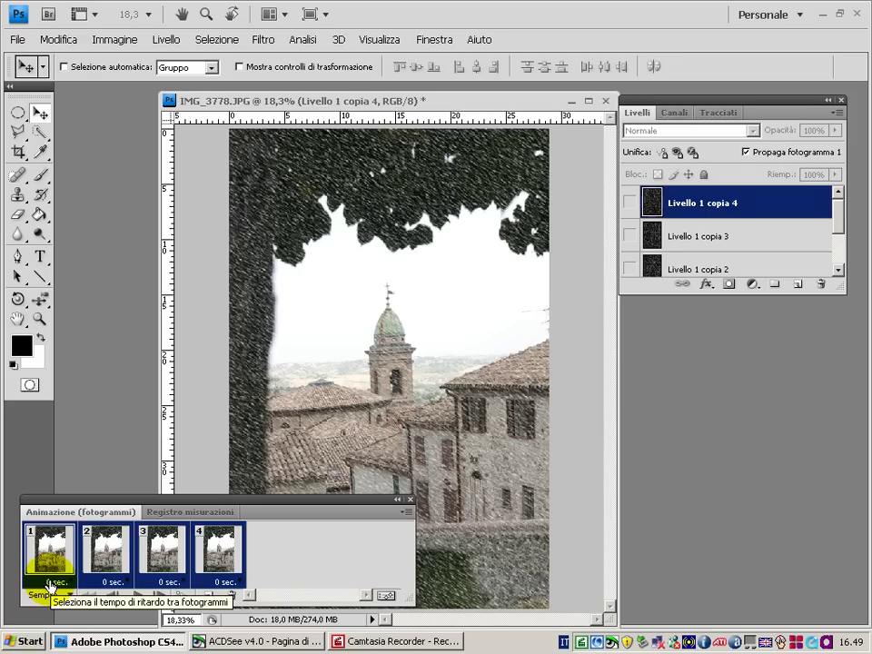
pyautogui.click(52, 585)
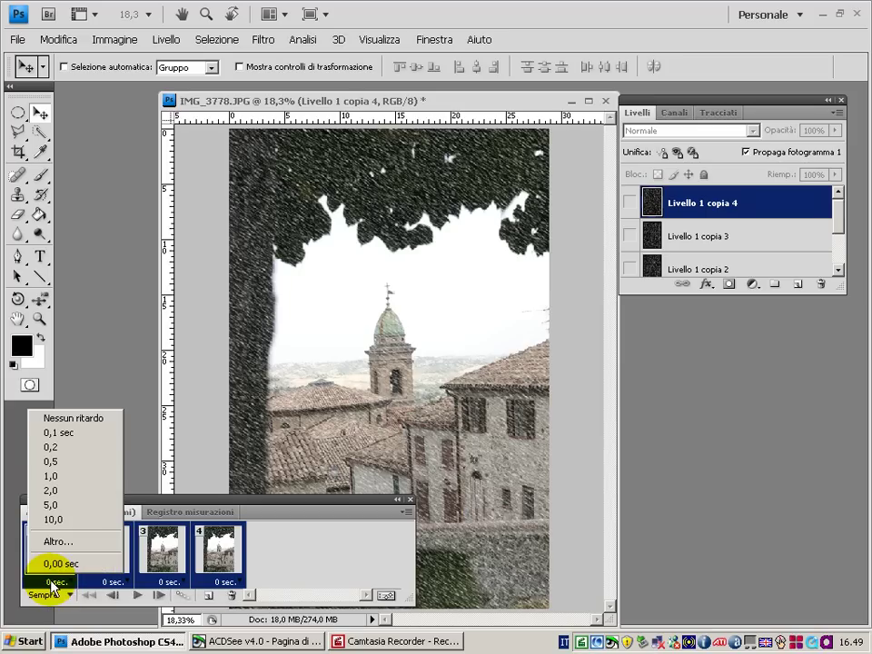
pyautogui.click(104, 433)
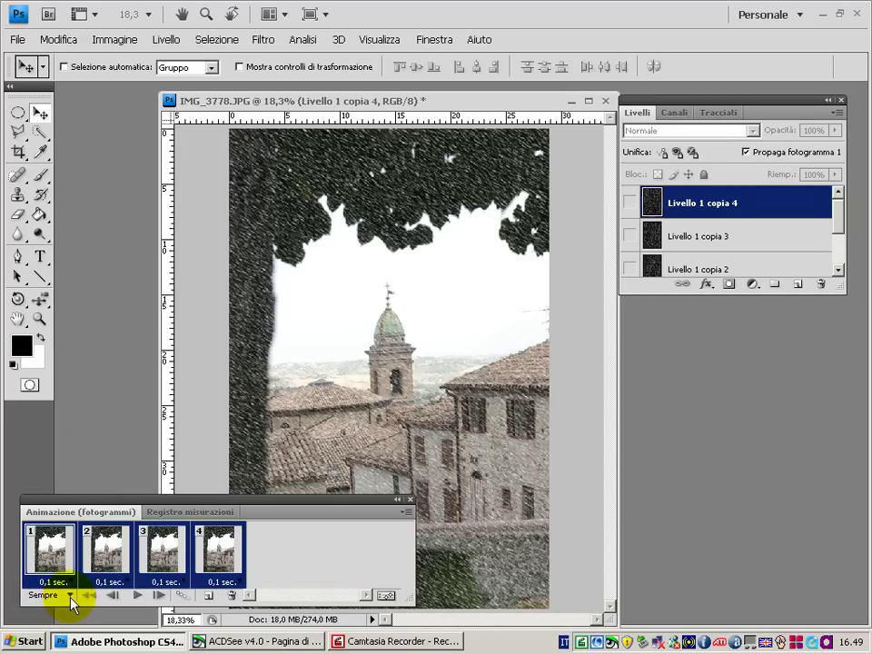
pyautogui.click(135, 596)
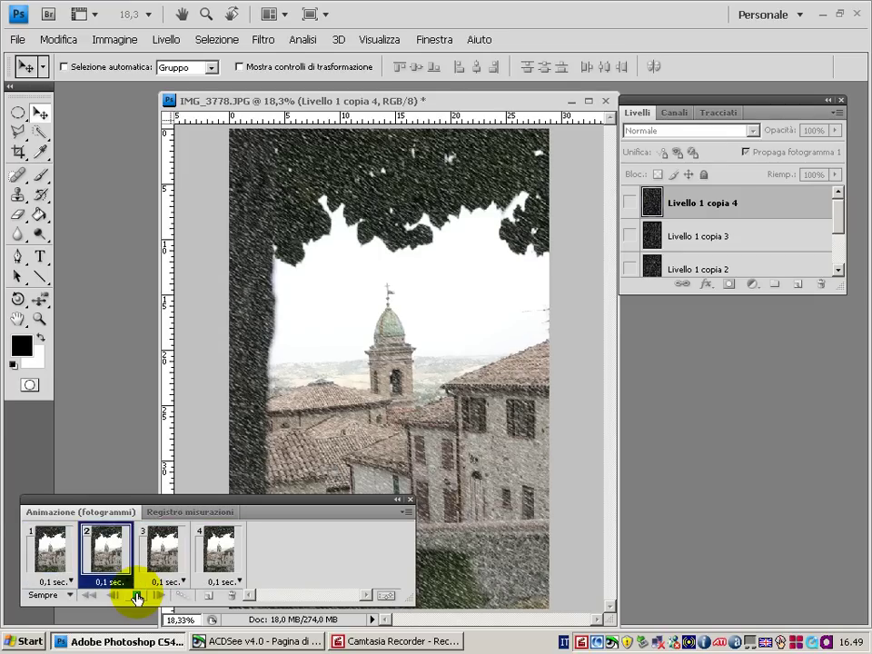
pyautogui.click(136, 596)
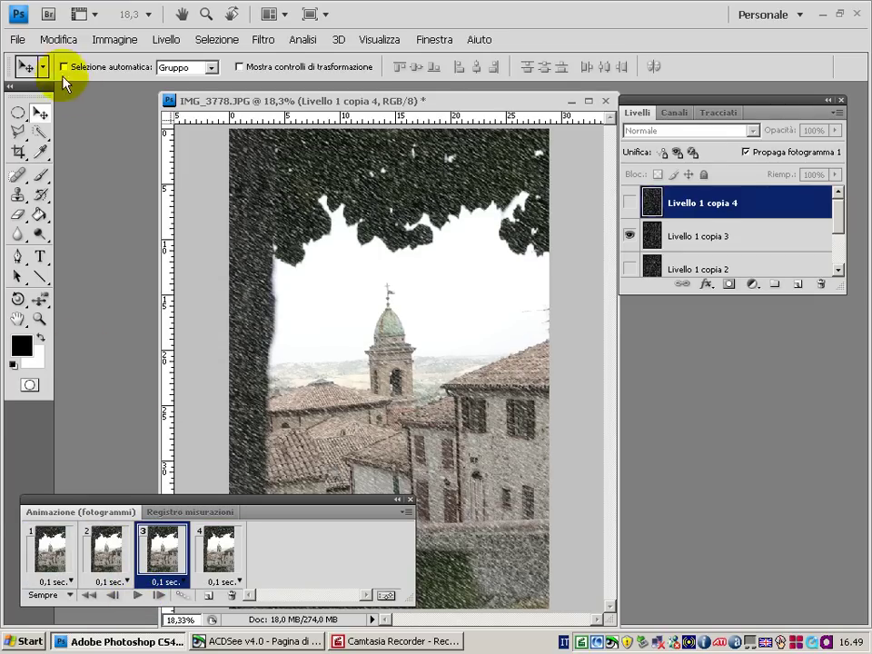
# Open Salva per Web e dispositivi showing a 256-colour GIF looping Sempre, and select the 100 percent size value
pyautogui.click(18, 40)
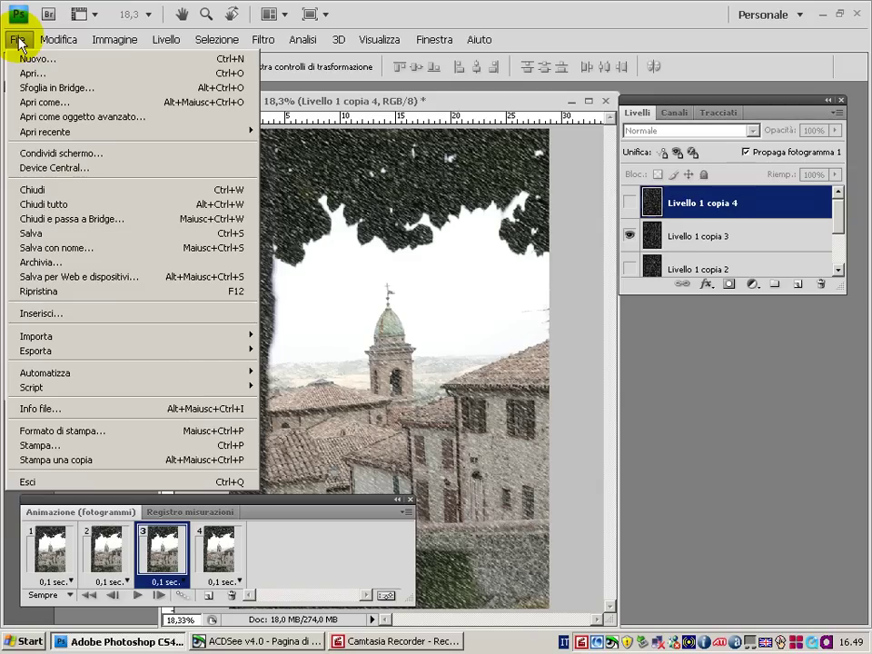
pyautogui.click(148, 276)
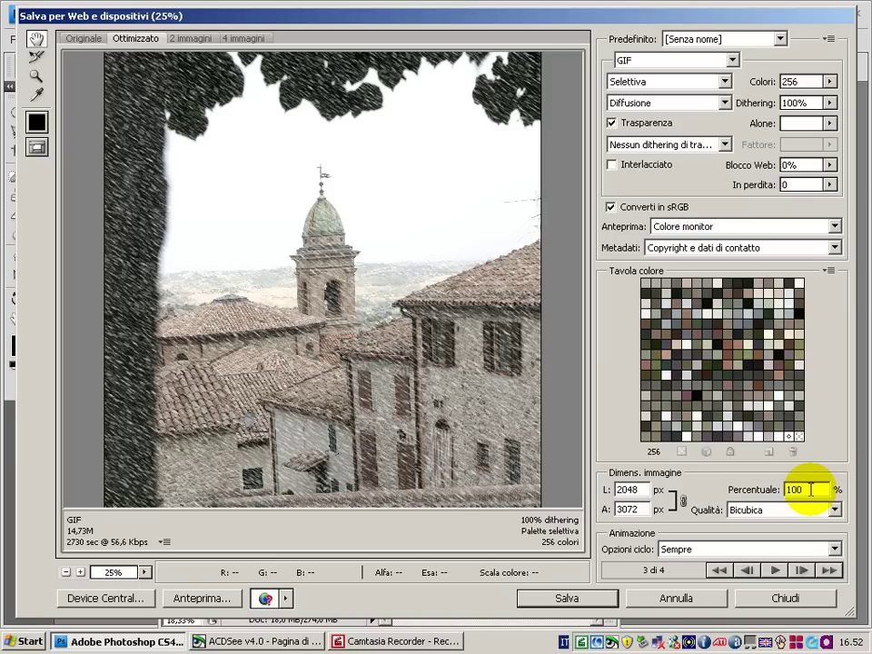
pyautogui.moveTo(804, 489); pyautogui.dragTo(759, 490)
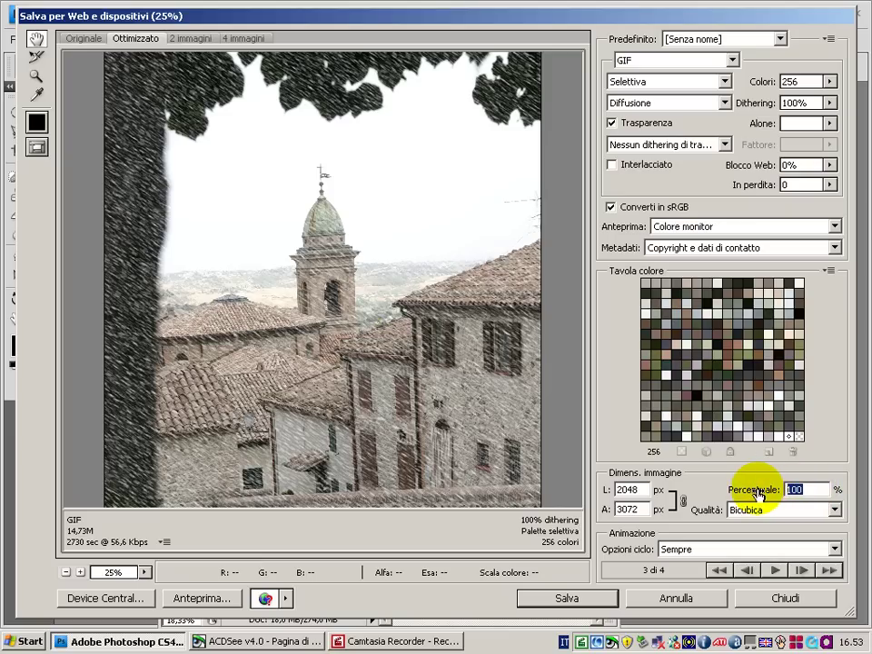